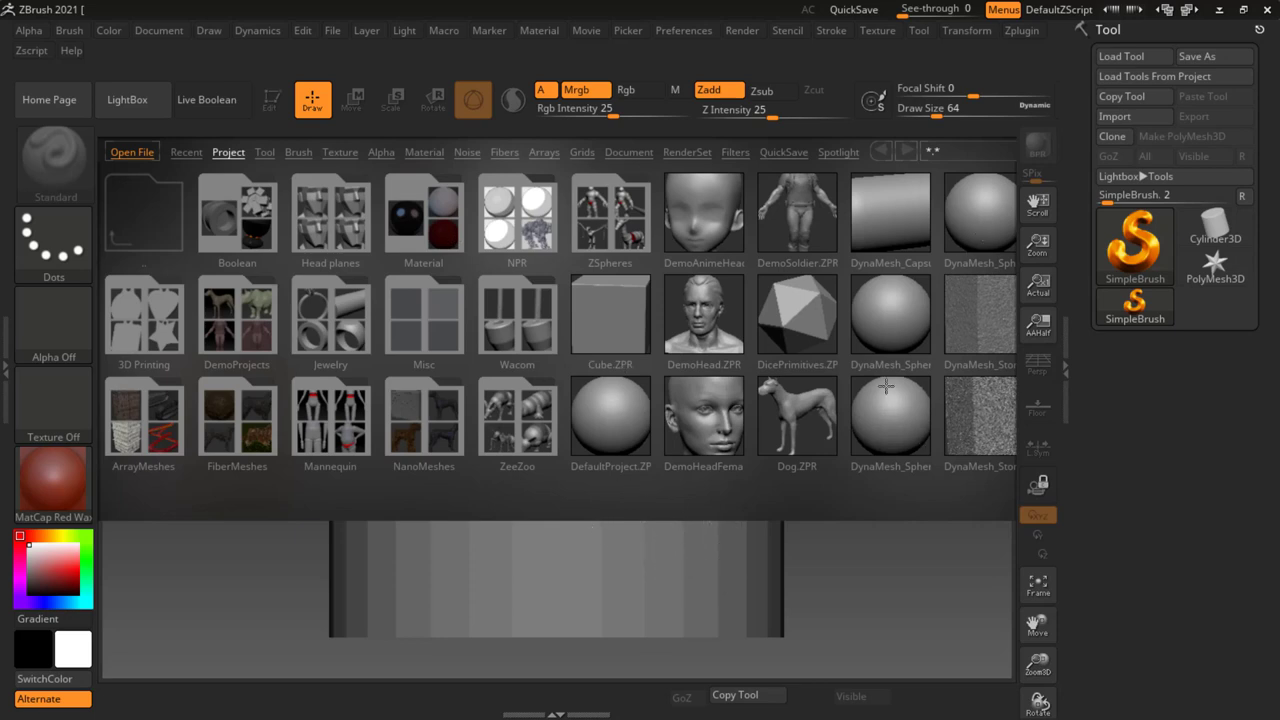
- Pick DefaultProject.ZPR in LightBox's Project tab
left_click(608, 430)
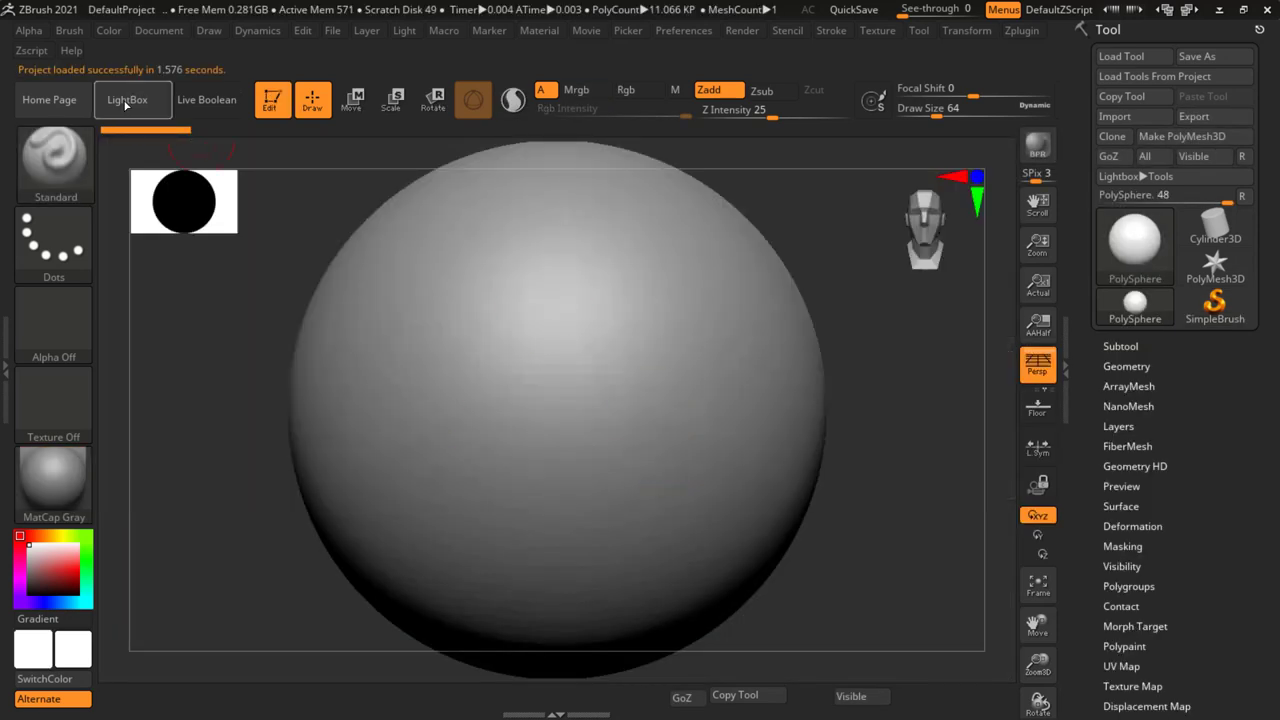
- Load the default project, close LightBox, and zoom out so the PolySphere sits smaller
left_click(126, 102)
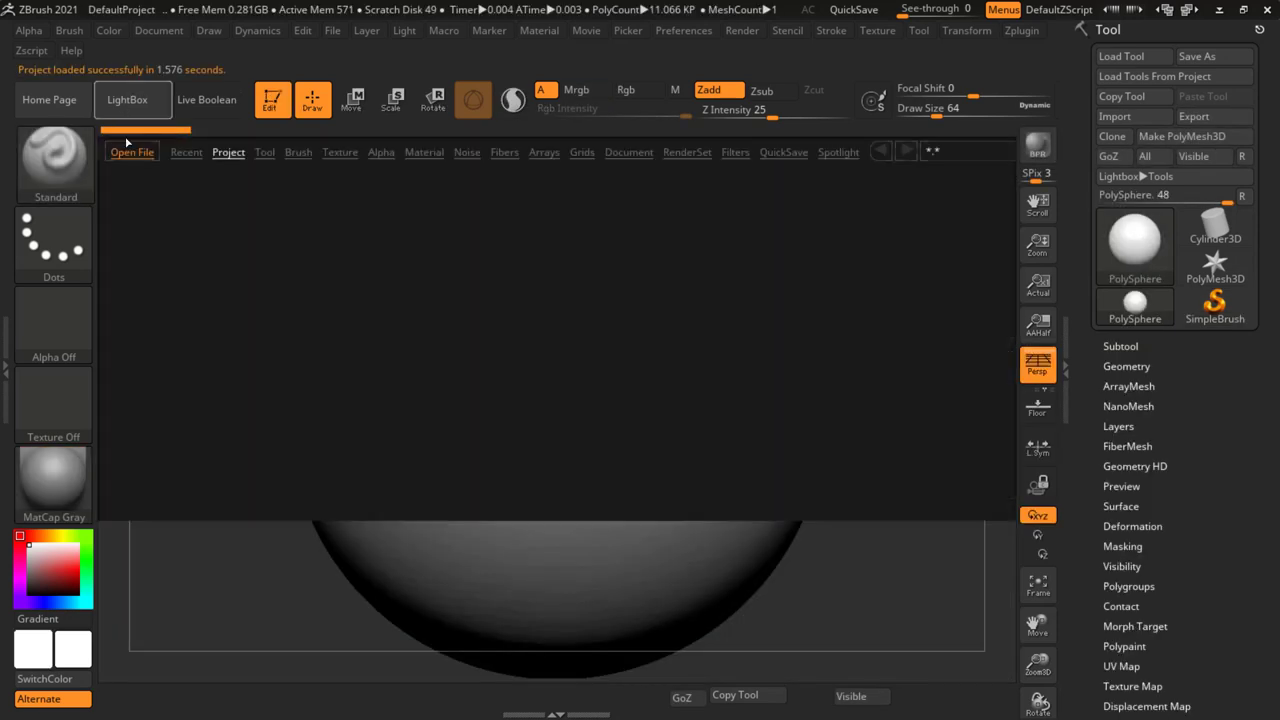
left_click(128, 102)
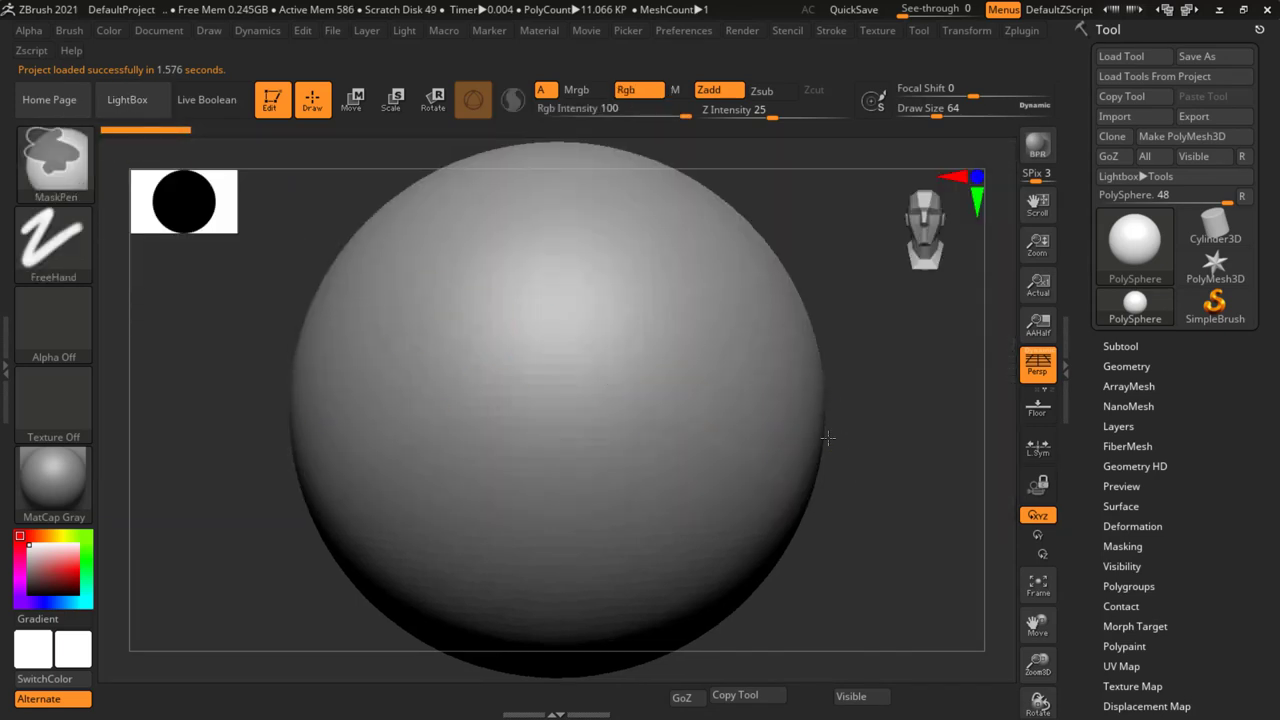
right_click_drag(812, 428, 751, 428, "ctrl")
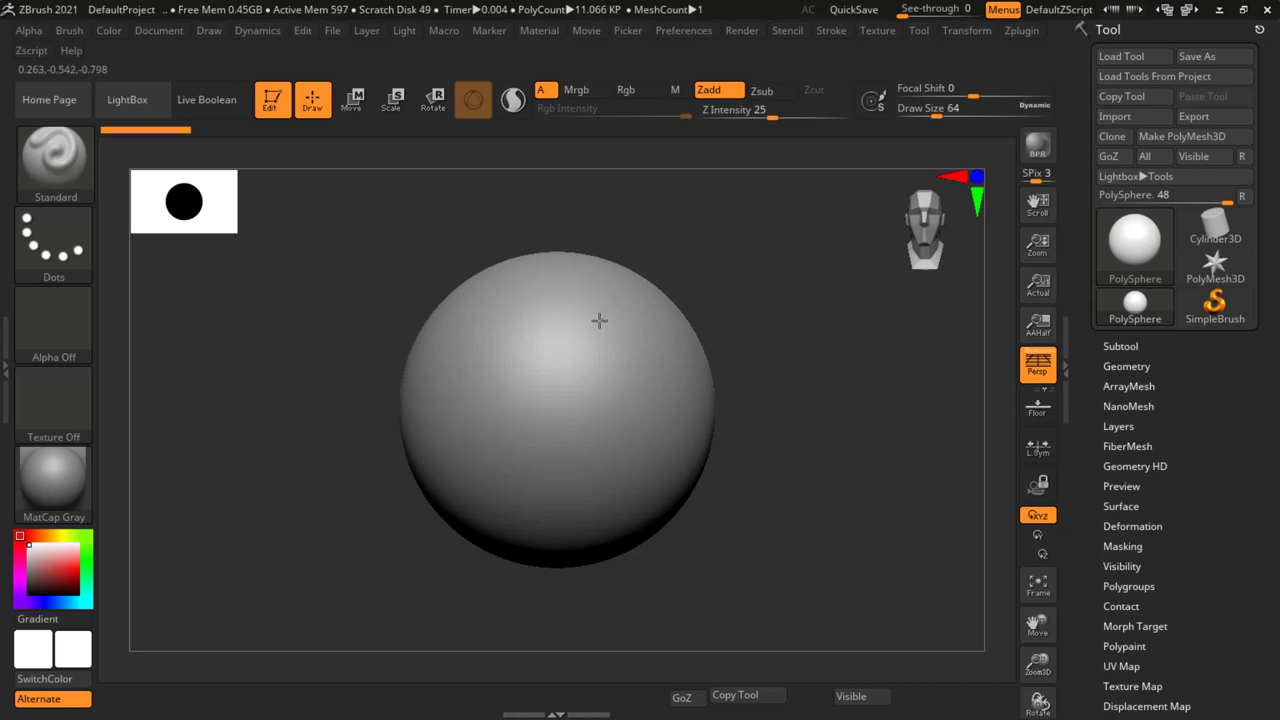
- Sculpt a trial S-shaped stroke, inspect it, then undo back to the plain sphere
mouse_move(599, 320)
left_mouse_down()
mouse_move(562, 345)
mouse_move(575, 395)
mouse_move(620, 448)
mouse_move(552, 494)
left_mouse_up()
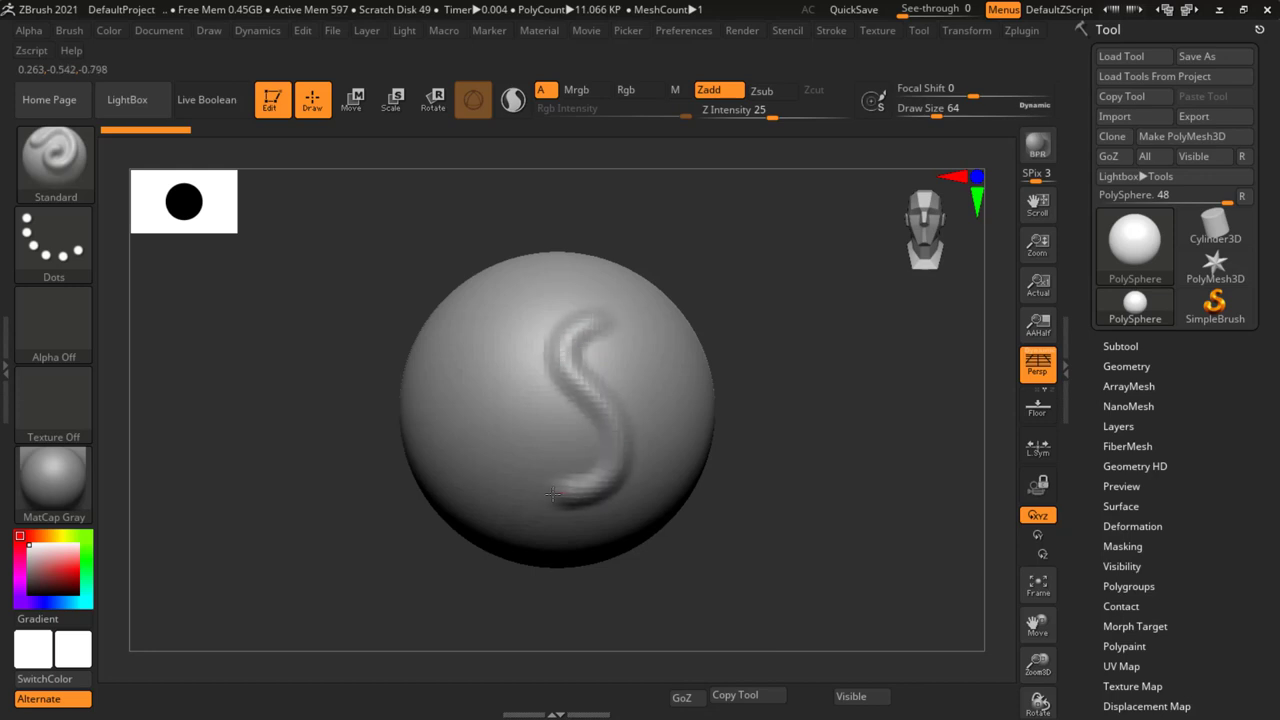
left_click_drag(714, 505, 743, 429)
key("ctrl")
right_click_drag(686, 370, 723, 414, "ctrl")
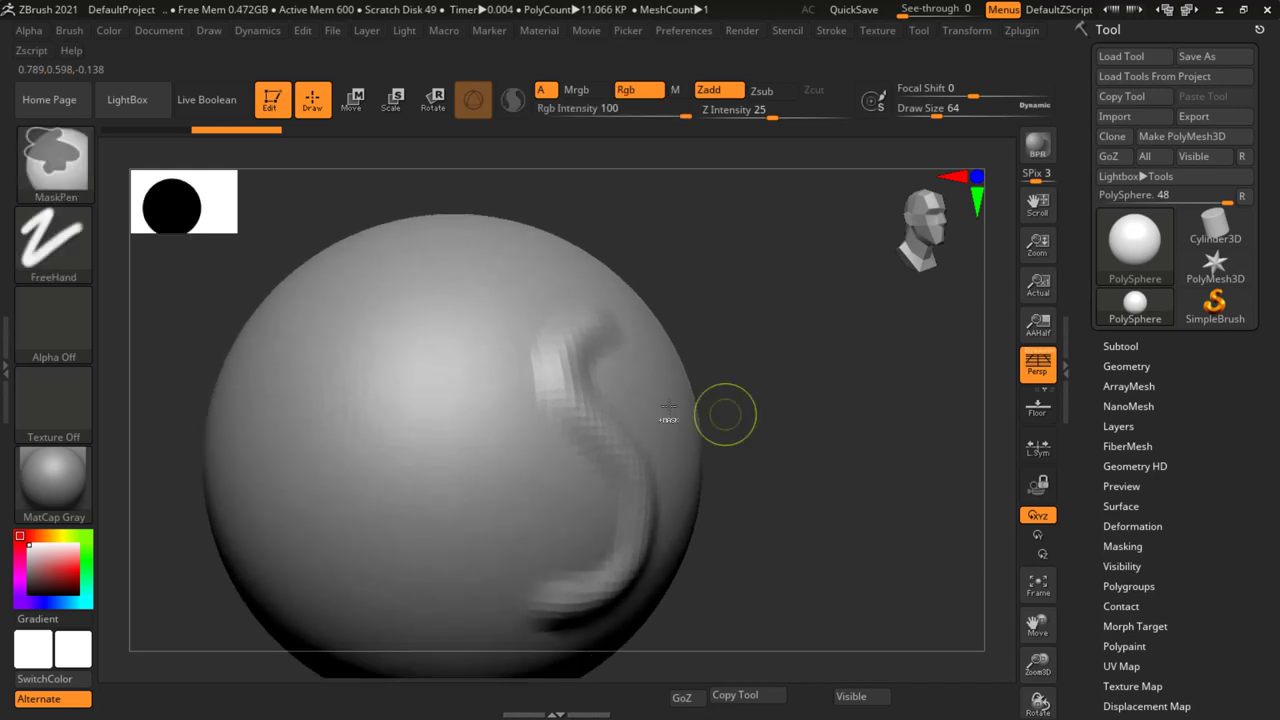
key("ctrl+z")
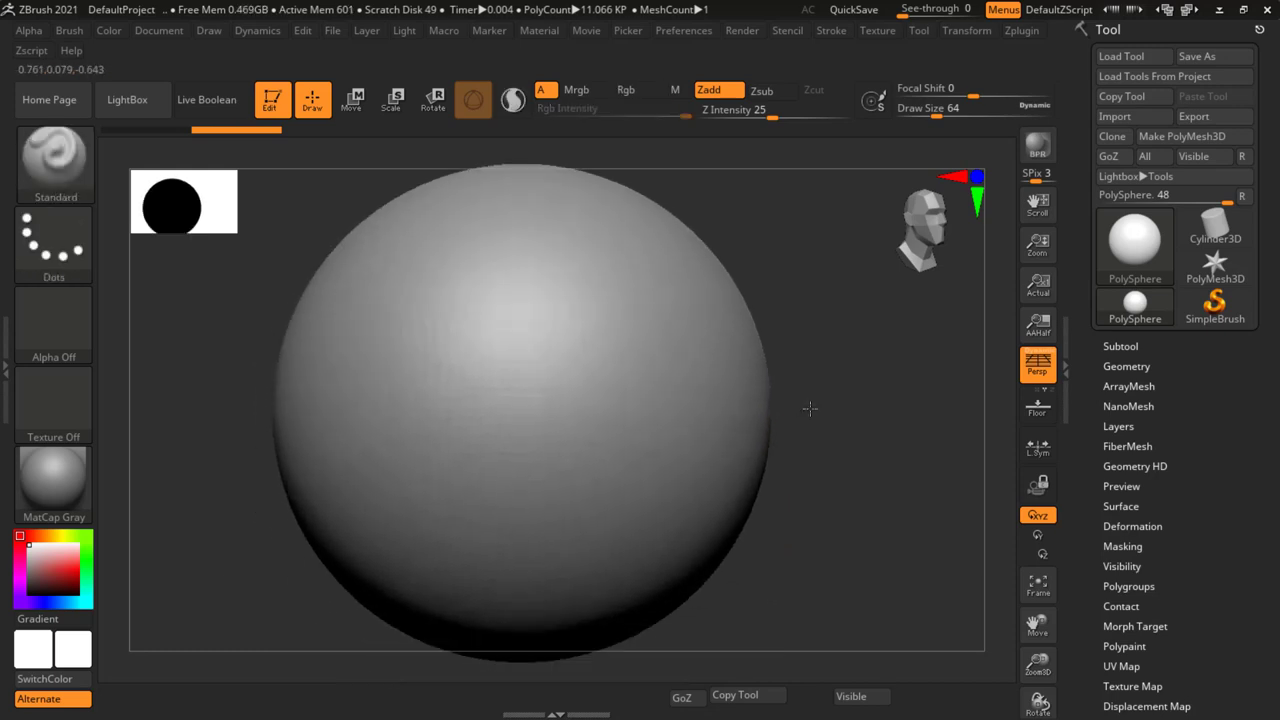
key("ctrl+z")
key("ctrl+z")
key("shift")
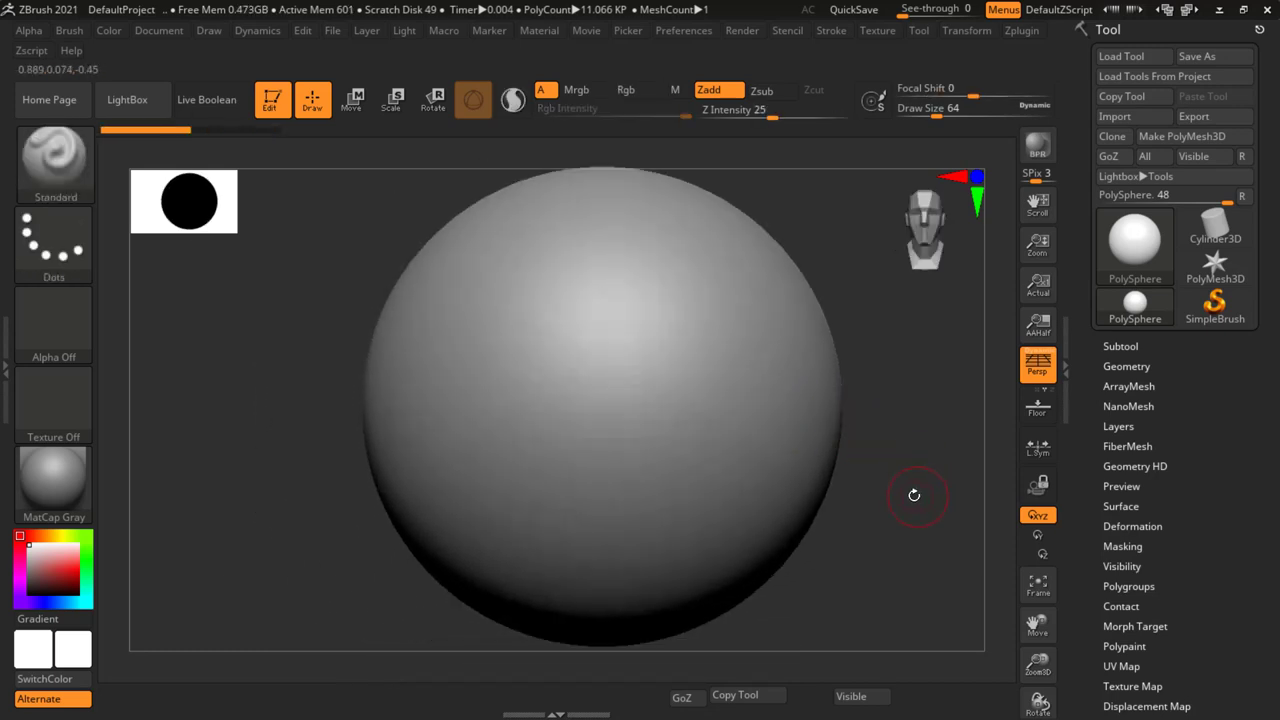
- Sculpt wavy and hook-shaped raised strokes at Z Intensity 25, rotating the sphere between them
mouse_move(689, 263)
left_mouse_down()
mouse_move(651, 251)
mouse_move(574, 283)
mouse_move(611, 351)
mouse_move(686, 406)
mouse_move(665, 490)
mouse_move(482, 432)
mouse_move(462, 495)
mouse_move(575, 560)
left_mouse_up()
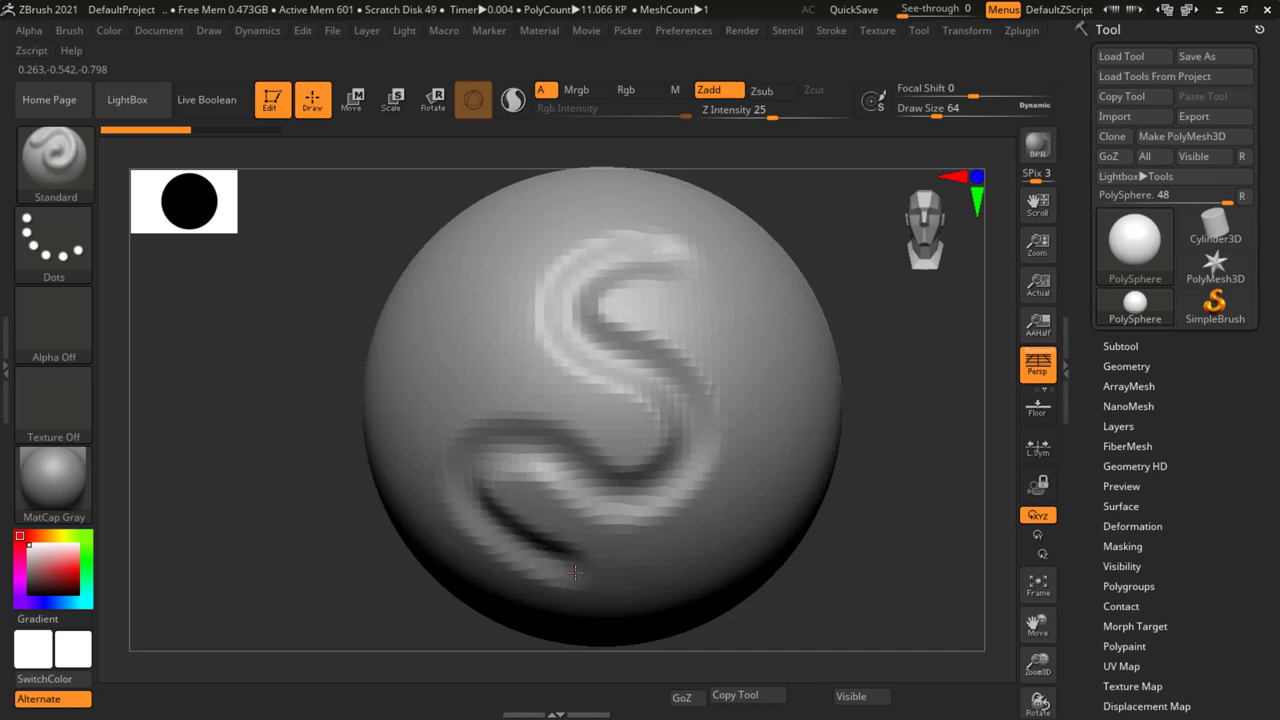
mouse_move(886, 426)
left_mouse_down()
mouse_move(930, 544)
mouse_move(843, 530)
mouse_move(869, 349)
mouse_move(829, 529)
left_mouse_up()
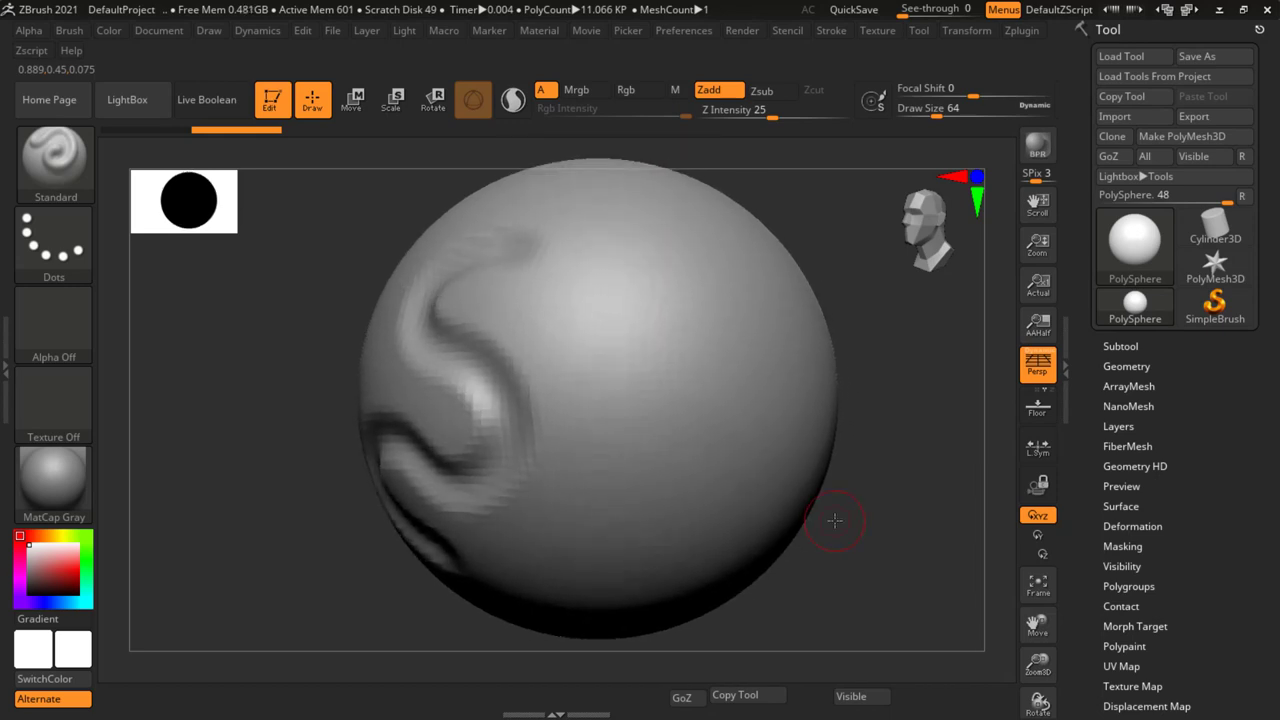
mouse_move(649, 289)
left_mouse_down()
mouse_move(646, 274)
mouse_move(591, 280)
mouse_move(597, 352)
mouse_move(668, 402)
mouse_move(670, 502)
mouse_move(553, 541)
mouse_move(596, 602)
left_mouse_up()
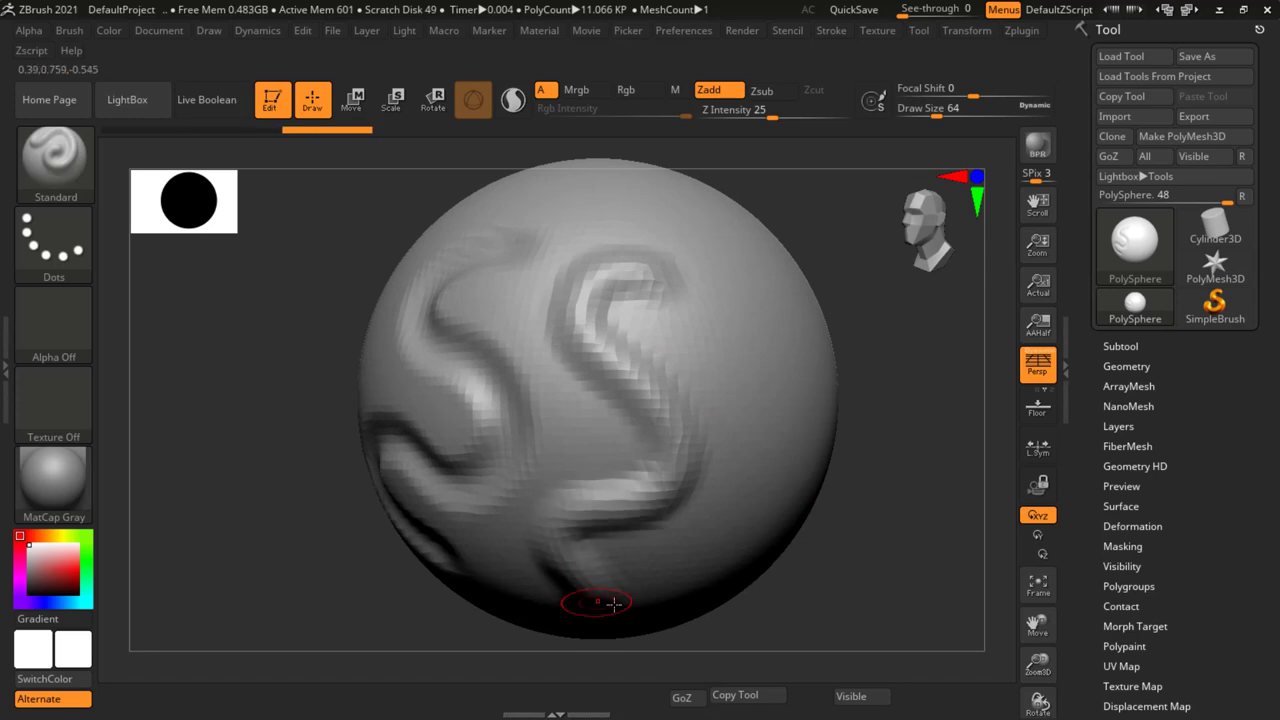
mouse_move(815, 567)
left_mouse_down()
mouse_move(823, 480)
mouse_move(870, 470)
mouse_move(916, 431)
mouse_move(823, 371)
mouse_move(851, 420)
mouse_move(682, 296)
left_mouse_up()
mouse_move(691, 251)
left_mouse_down()
mouse_move(648, 236)
mouse_move(617, 279)
mouse_move(690, 412)
mouse_move(604, 545)
left_mouse_up()
mouse_move(820, 428)
left_mouse_down()
mouse_move(806, 444)
mouse_move(835, 370)
mouse_move(746, 317)
mouse_move(746, 337)
mouse_move(724, 325)
mouse_move(789, 317)
mouse_move(903, 437)
mouse_move(802, 380)
left_mouse_up()
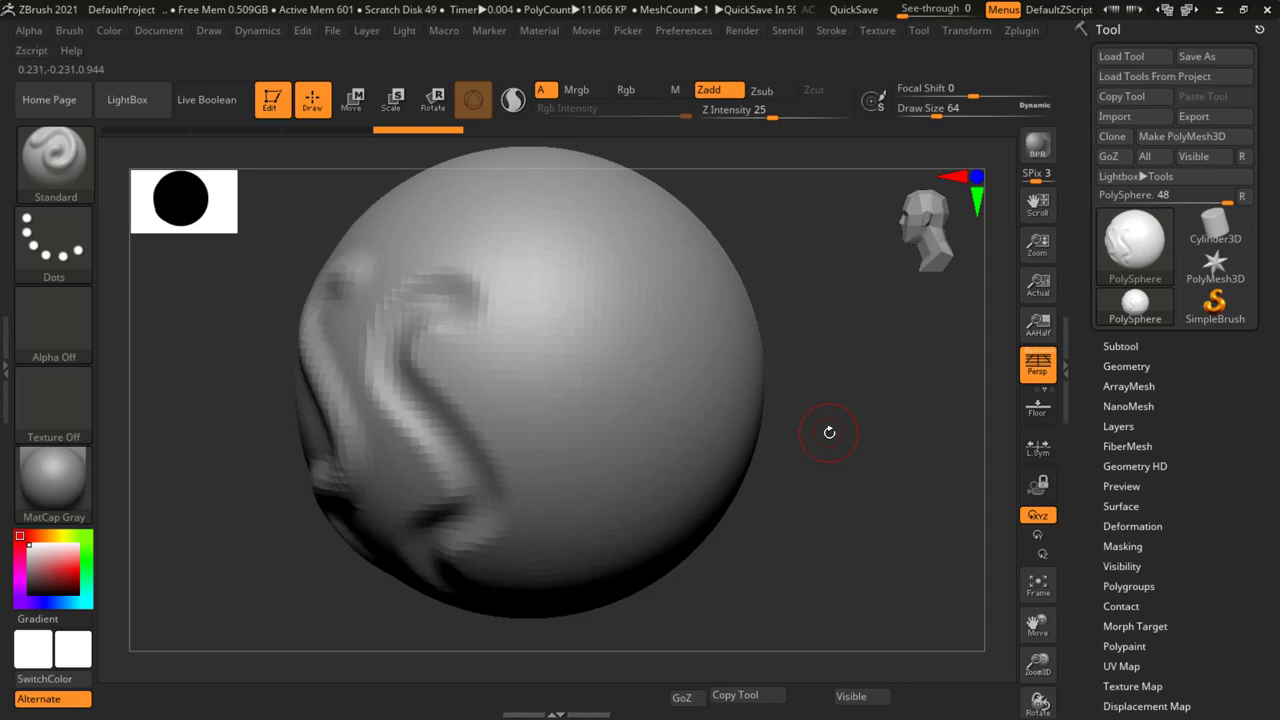
mouse_move(816, 496)
left_mouse_down()
mouse_move(834, 460)
mouse_move(866, 487)
left_mouse_up()
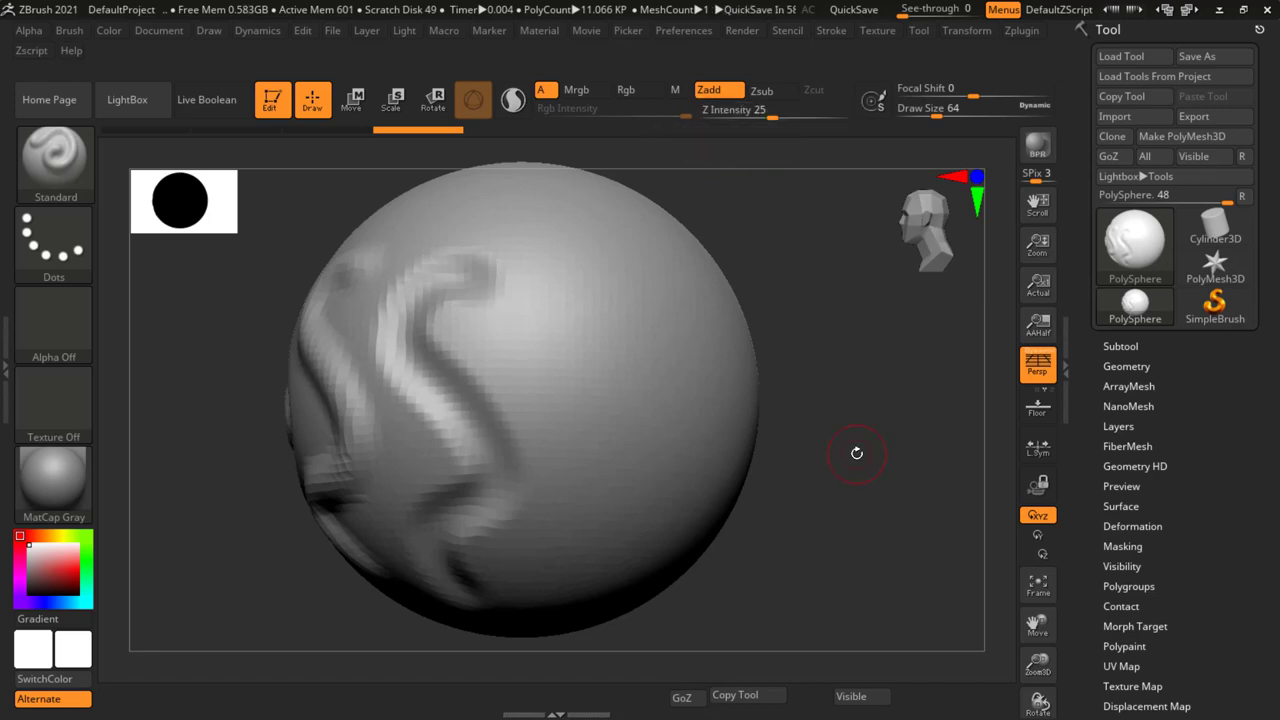
key("u")
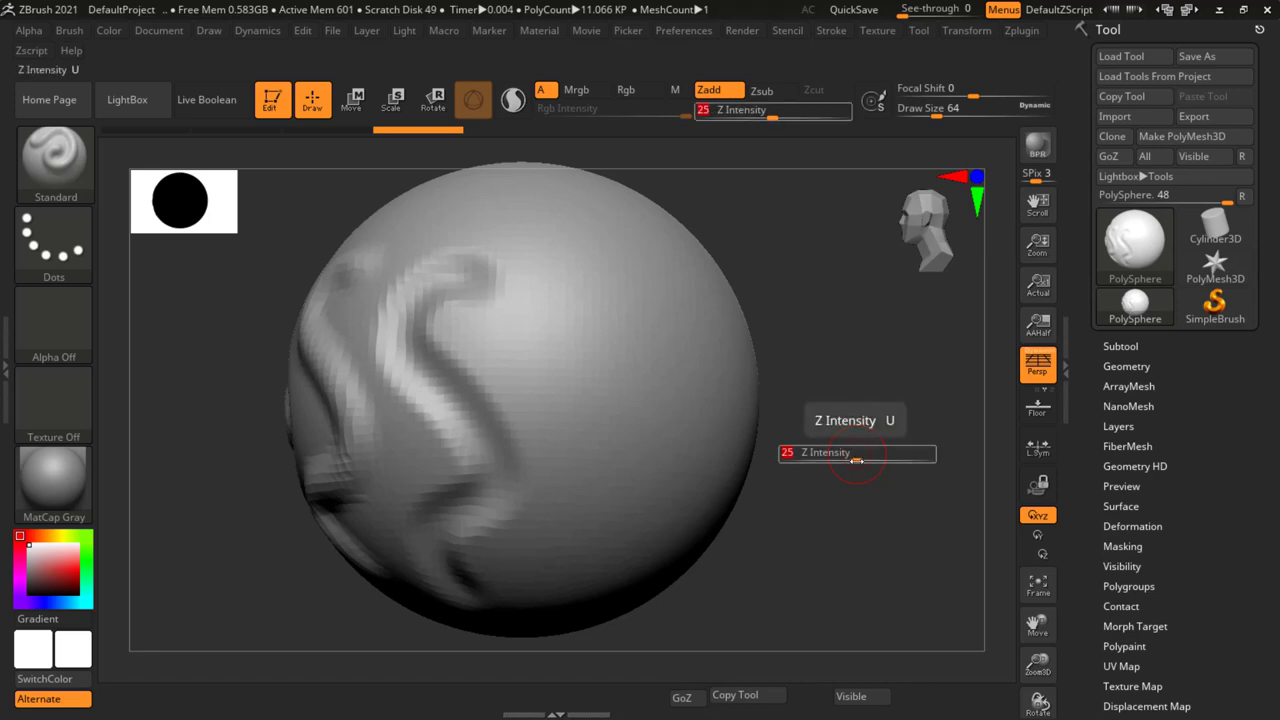
- Change Z Intensity from 25 to 3, then to 23, and sculpt an S-shaped stroke
left_click(857, 460)
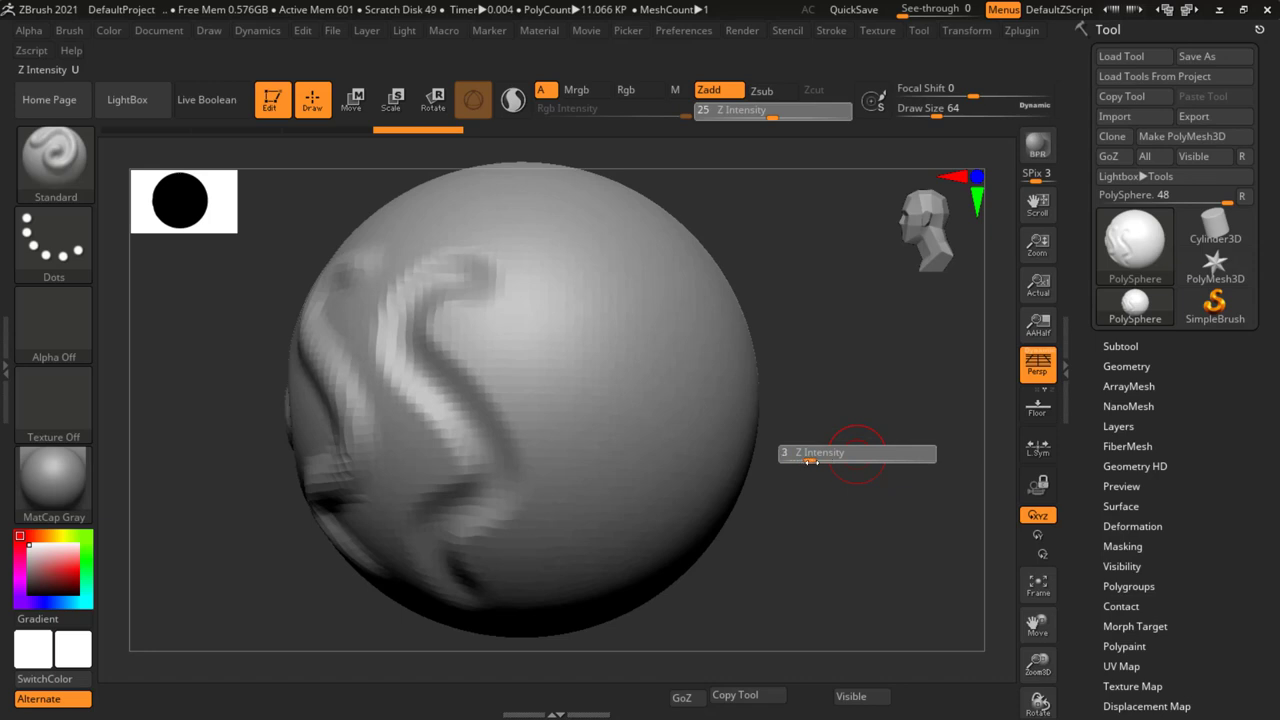
left_click_drag(810, 461, 812, 461)
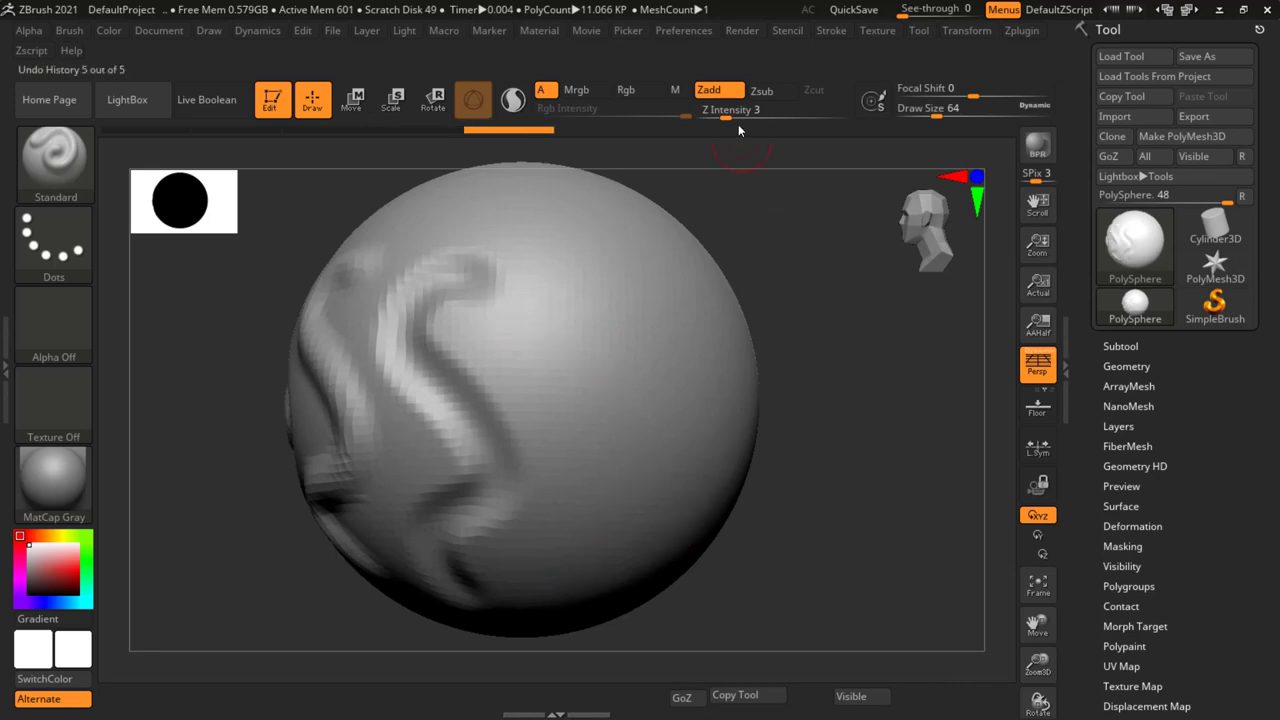
left_click_drag(727, 117, 769, 117)
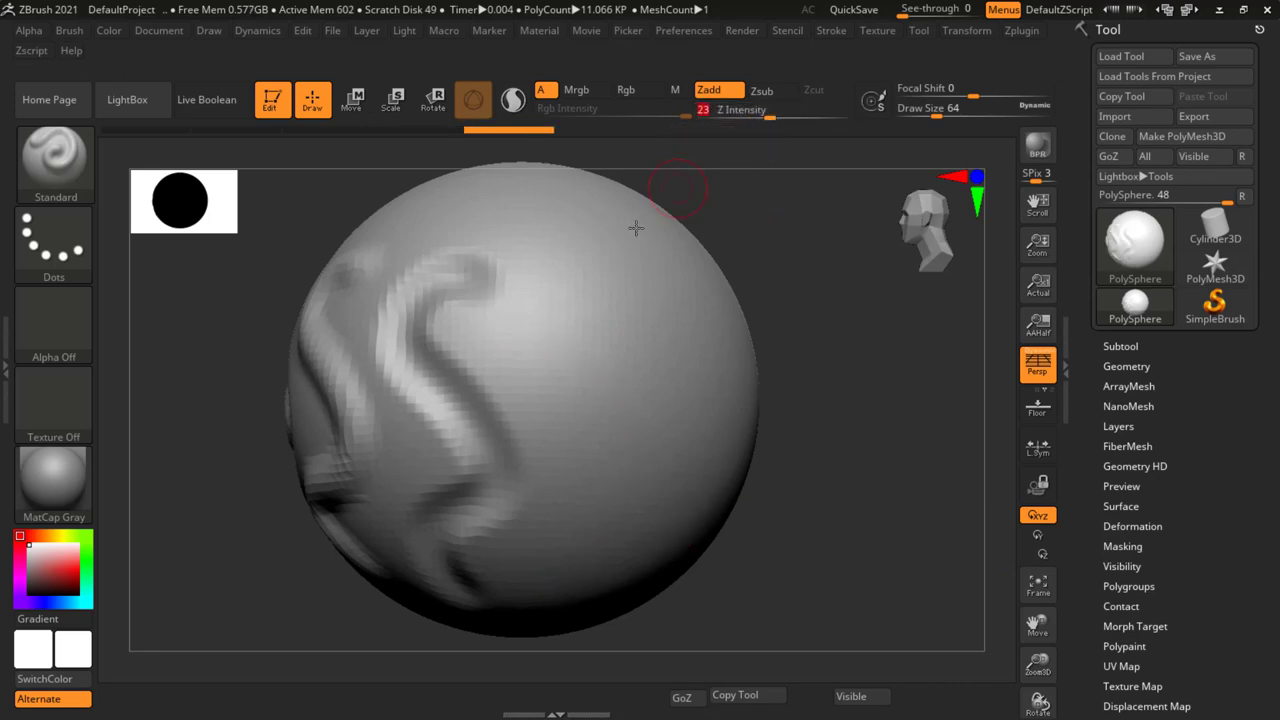
left_click_drag(586, 246, 606, 438)
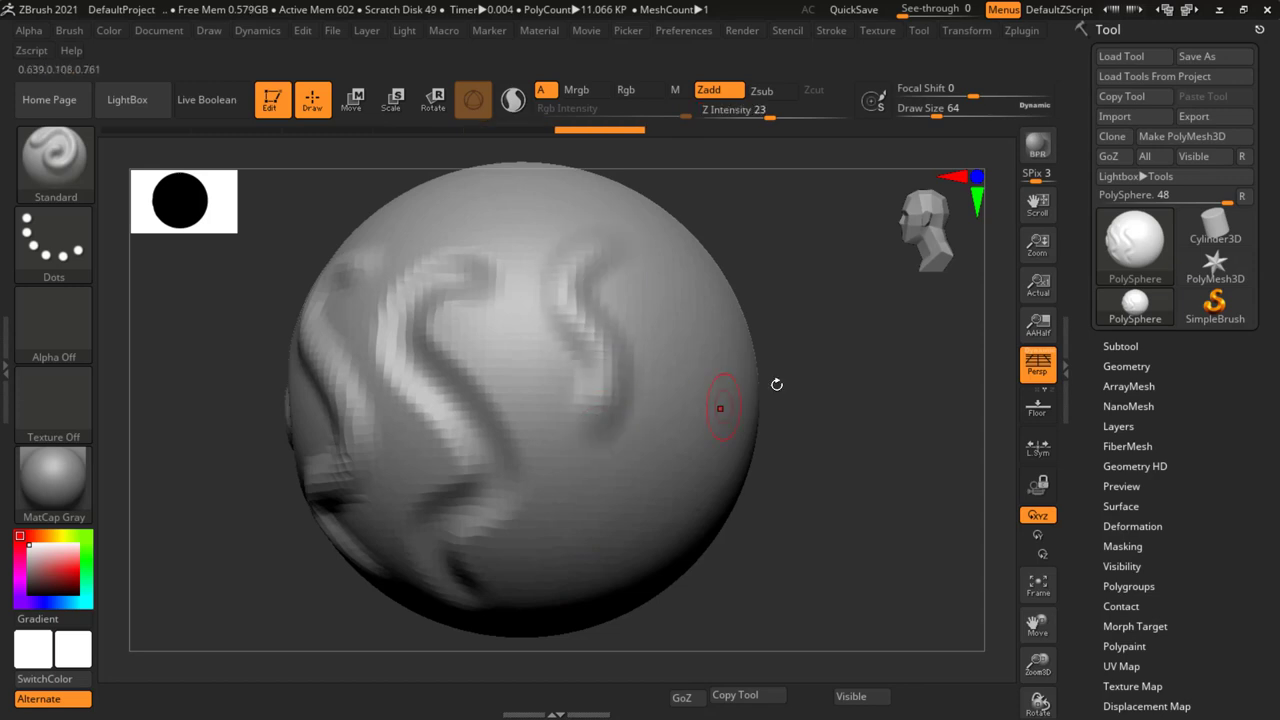
mouse_move(777, 384)
left_mouse_down()
mouse_move(765, 150)
mouse_move(855, 112)
left_mouse_up()
- At Z Intensity 100, sculpt long heavy strokes down the sphere's sides
left_click(555, 270)
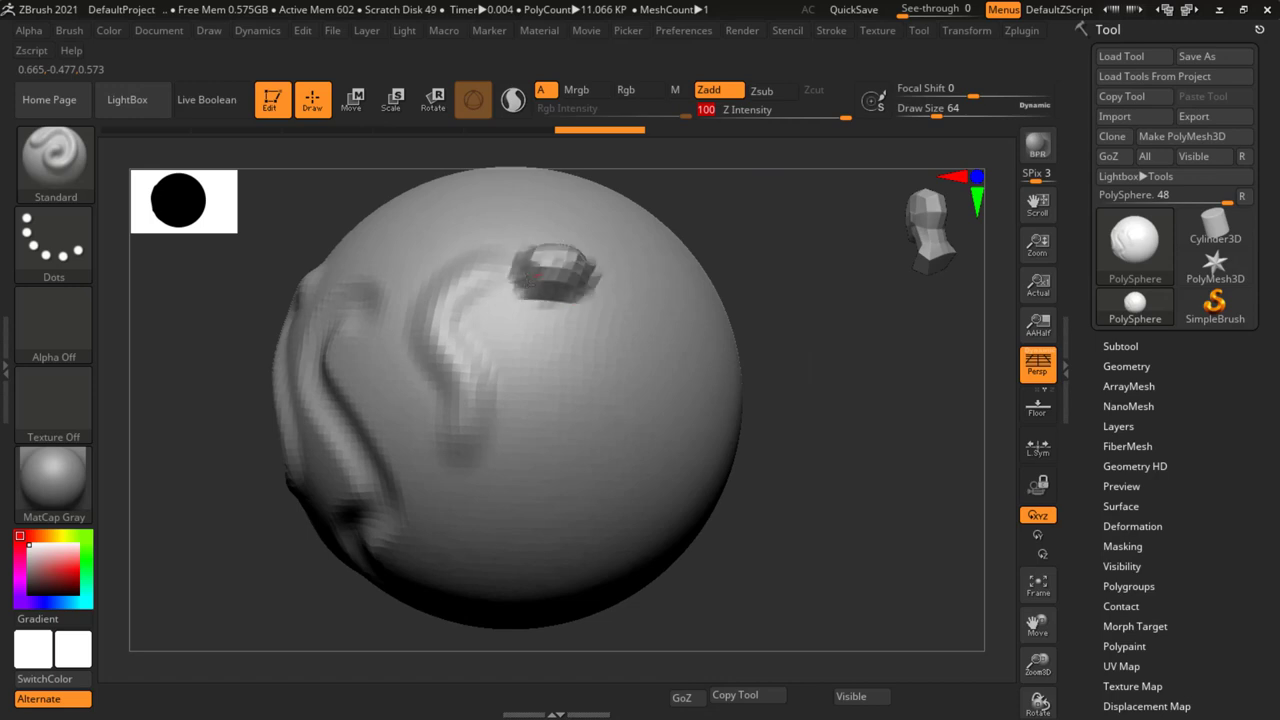
left_click_drag(537, 272, 474, 546)
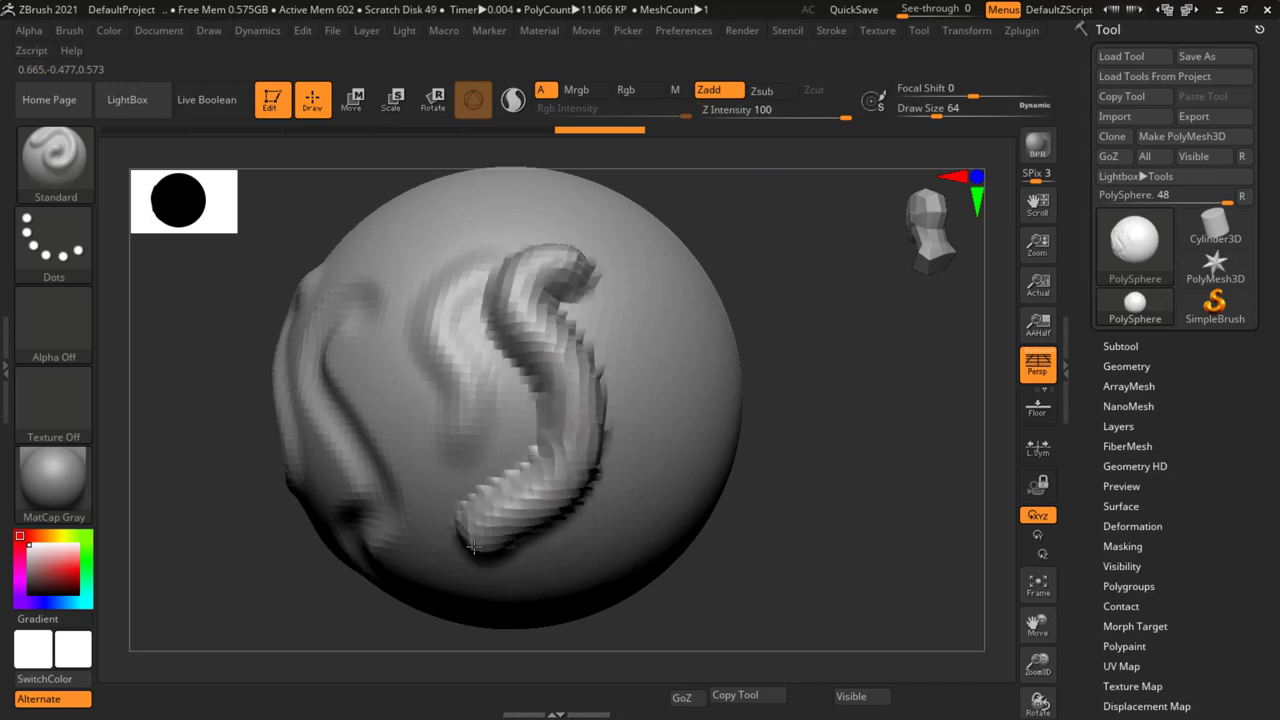
left_click_drag(795, 464, 889, 409)
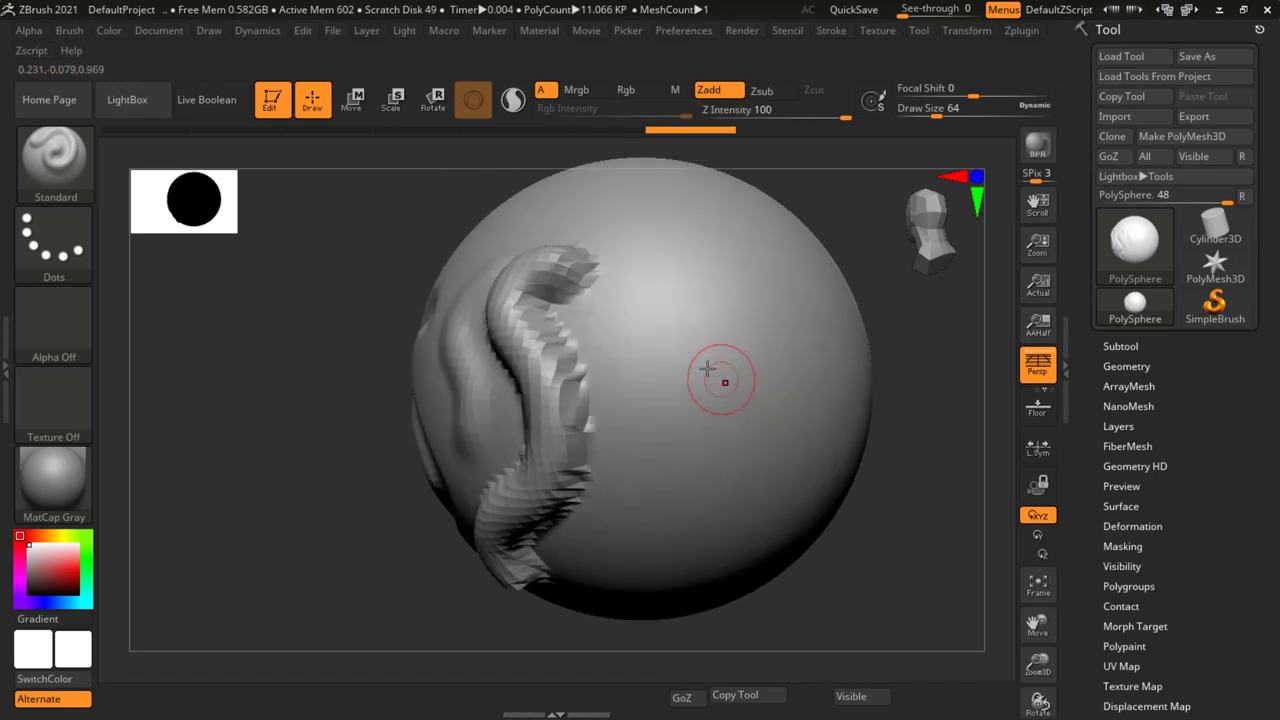
mouse_move(703, 266)
left_mouse_down()
mouse_move(693, 466)
mouse_move(618, 528)
mouse_move(605, 595)
left_mouse_up()
mouse_move(900, 470)
left_mouse_down()
mouse_move(852, 524)
mouse_move(840, 472)
mouse_move(790, 452)
mouse_move(819, 459)
left_mouse_up()
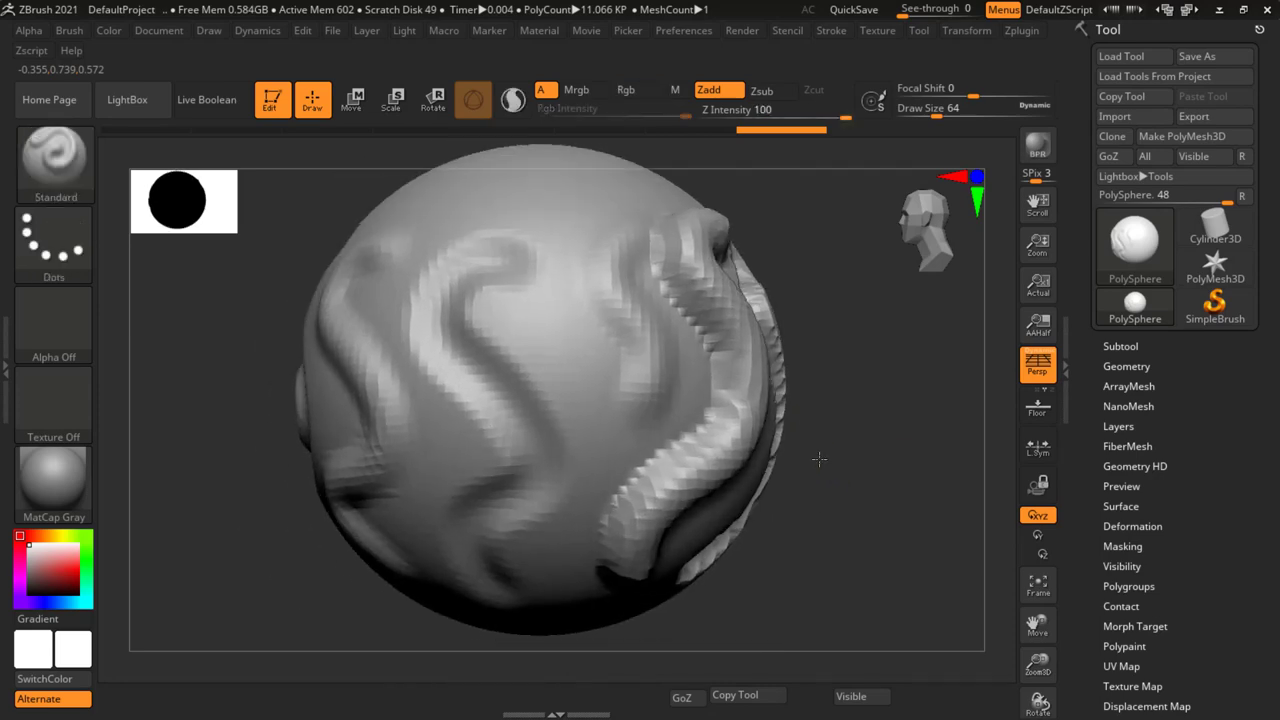
left_click_drag(820, 383, 843, 440)
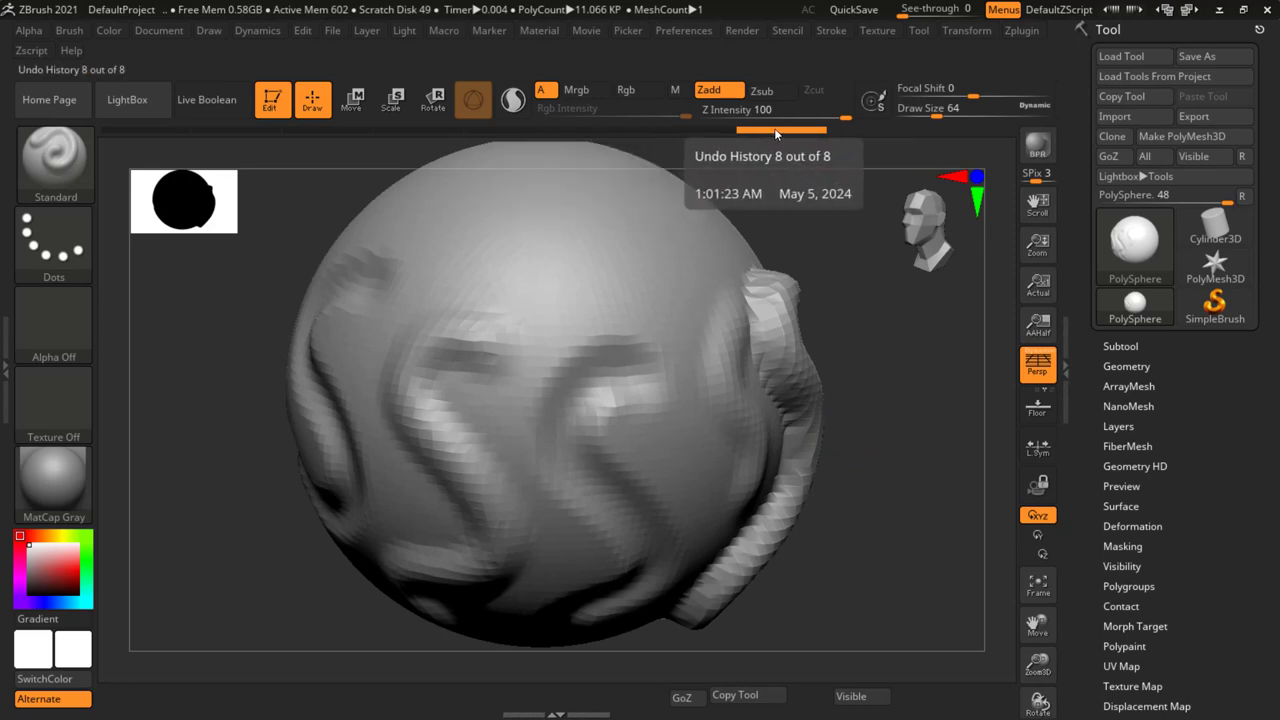
- Roll the undo history back to the plain sphere and enlarge Draw Size toward 408
left_click_drag(773, 128, 145, 132)
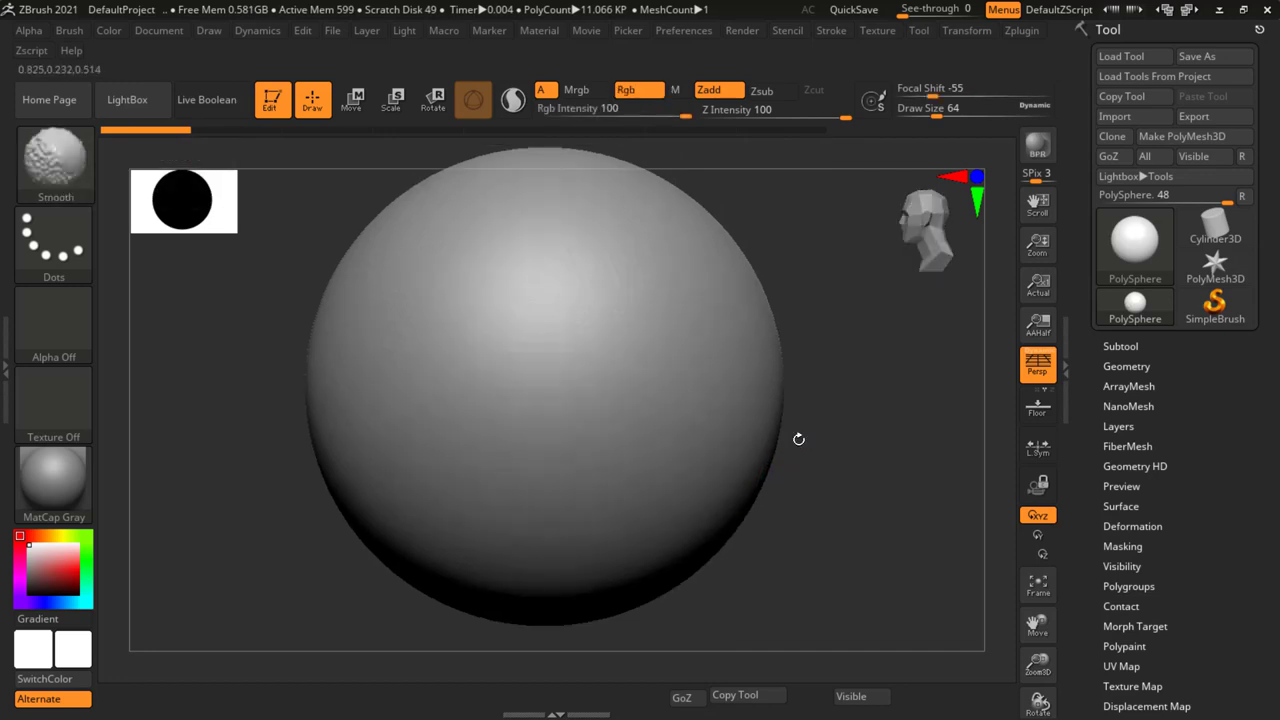
mouse_move(851, 508)
left_mouse_down("alt")
mouse_move(794, 503)
mouse_move(820, 503)
left_mouse_up("alt")
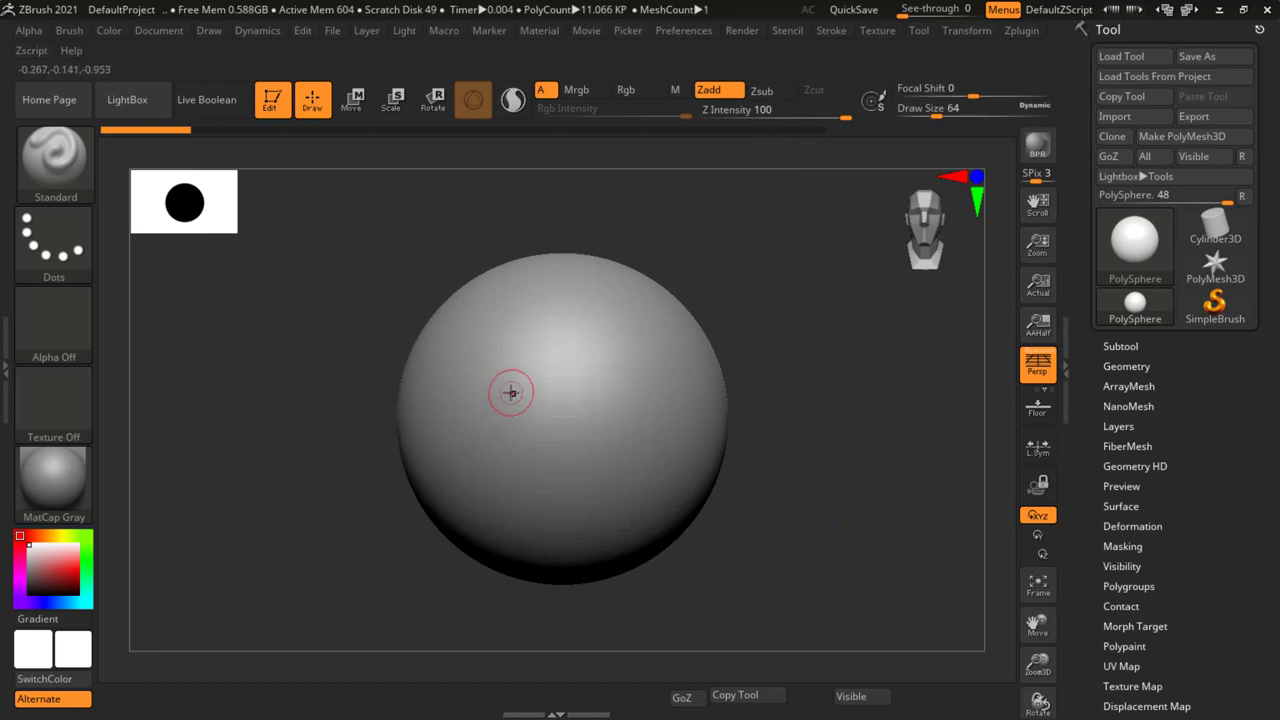
left_click_drag(511, 393, 566, 397)
- Use Transpose Scale to stretch the PolySphere upward into a tall ellipsoid, then return to Draw
key("ctrl")
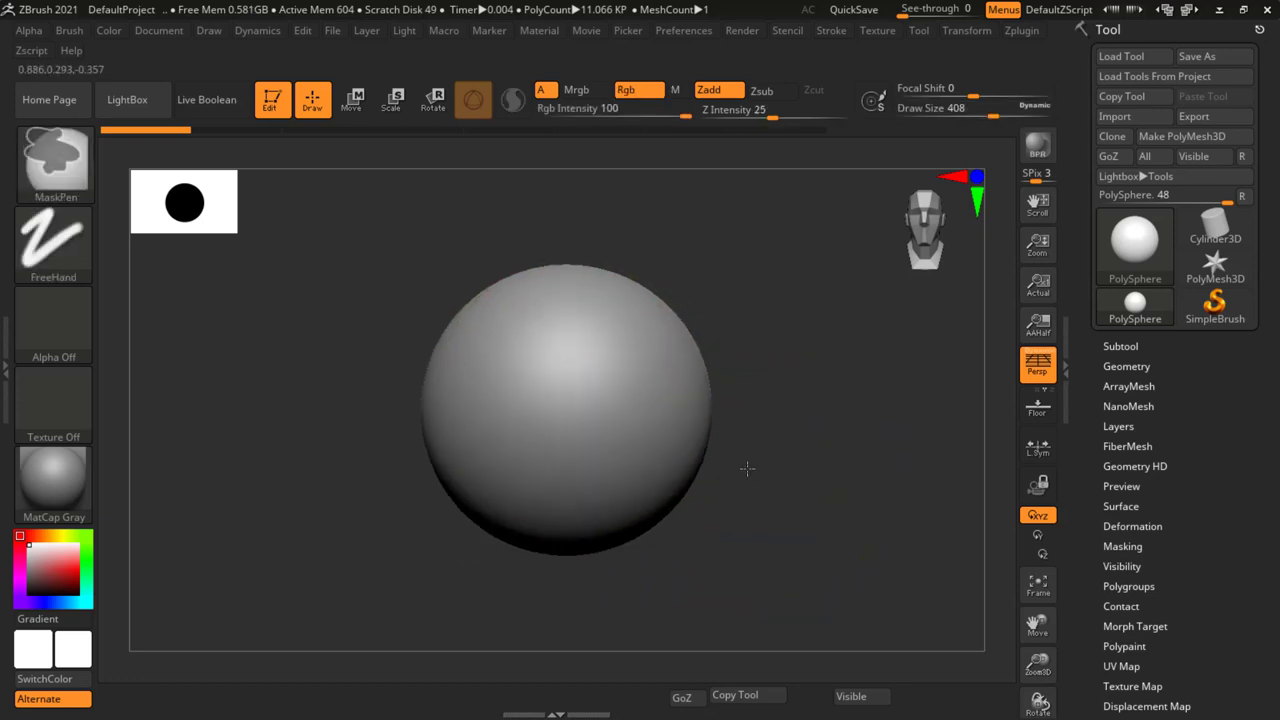
right_click_drag(747, 468, 756, 506, "ctrl")
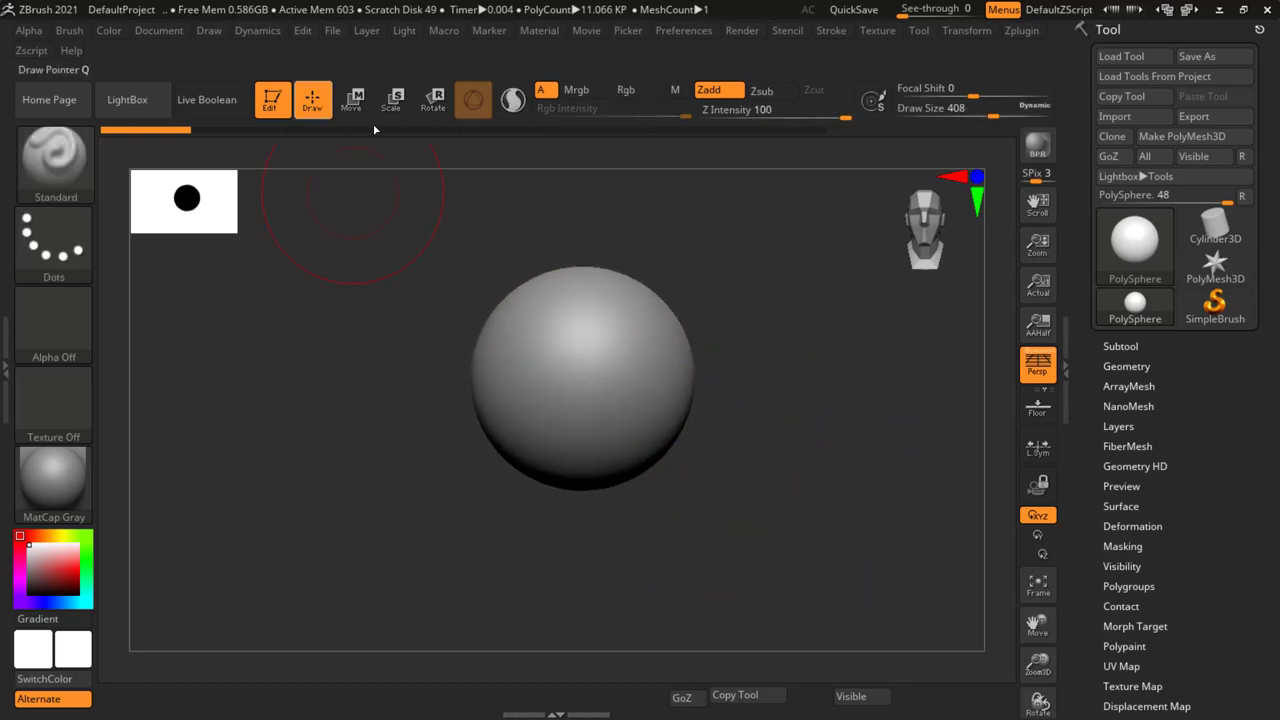
left_click(396, 104)
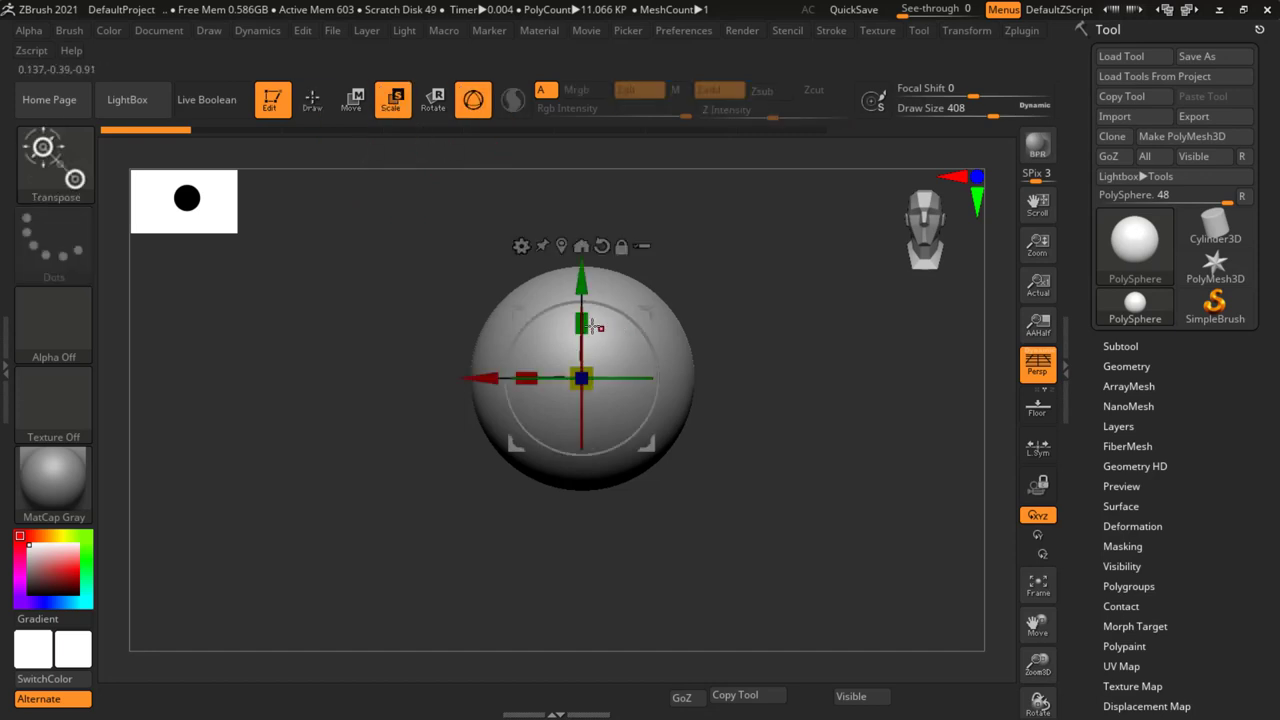
left_click_drag(584, 300, 586, 220)
right_click_drag(706, 429, 747, 436, "ctrl")
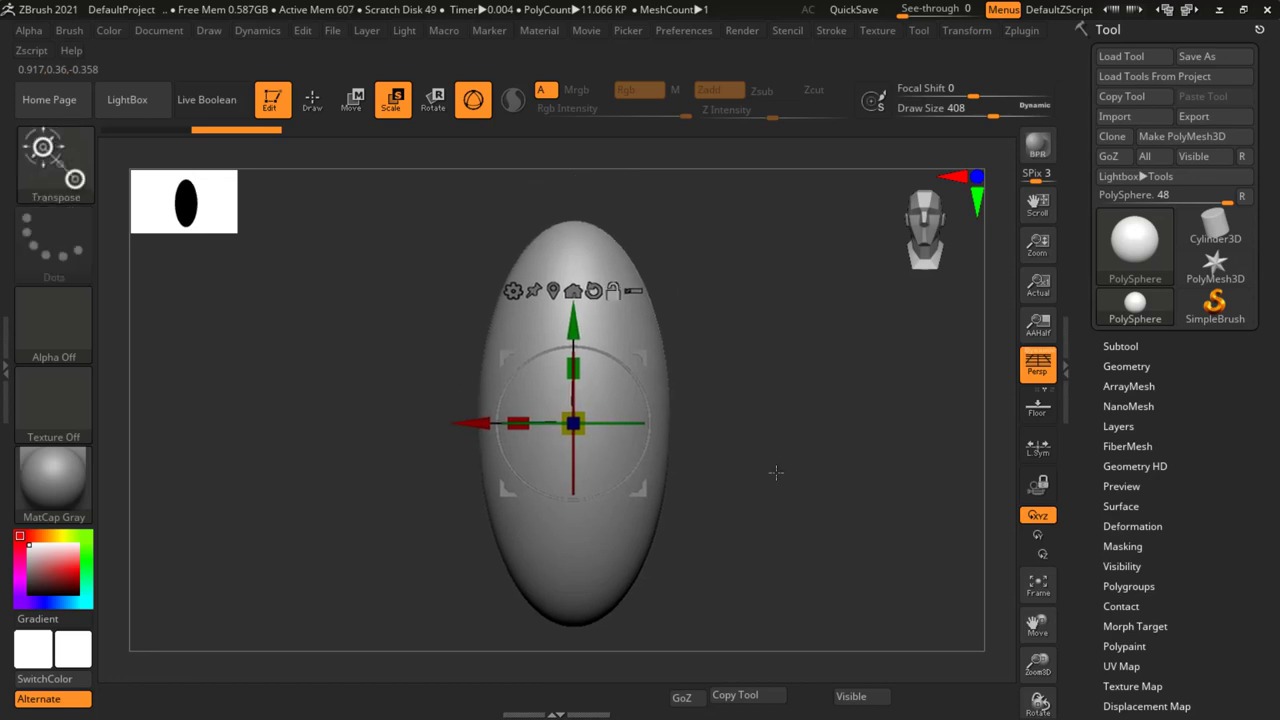
left_click(316, 102)
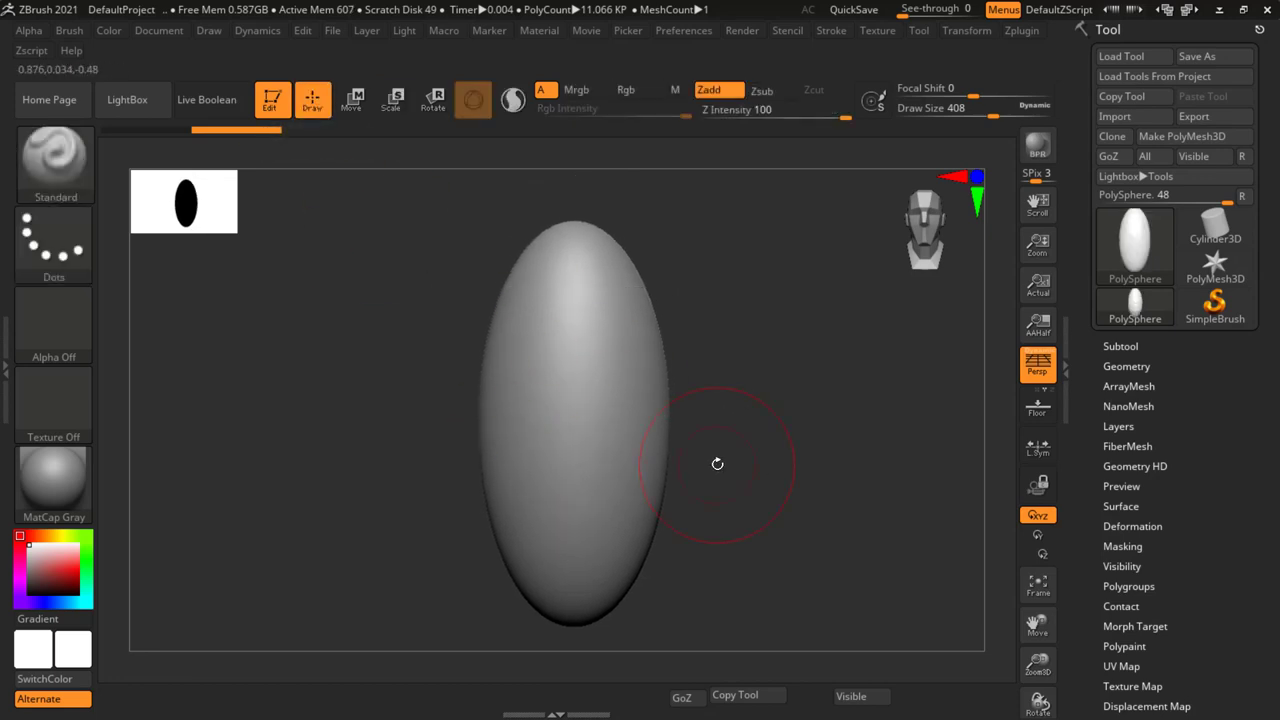
left_click_drag(717, 464, 737, 443)
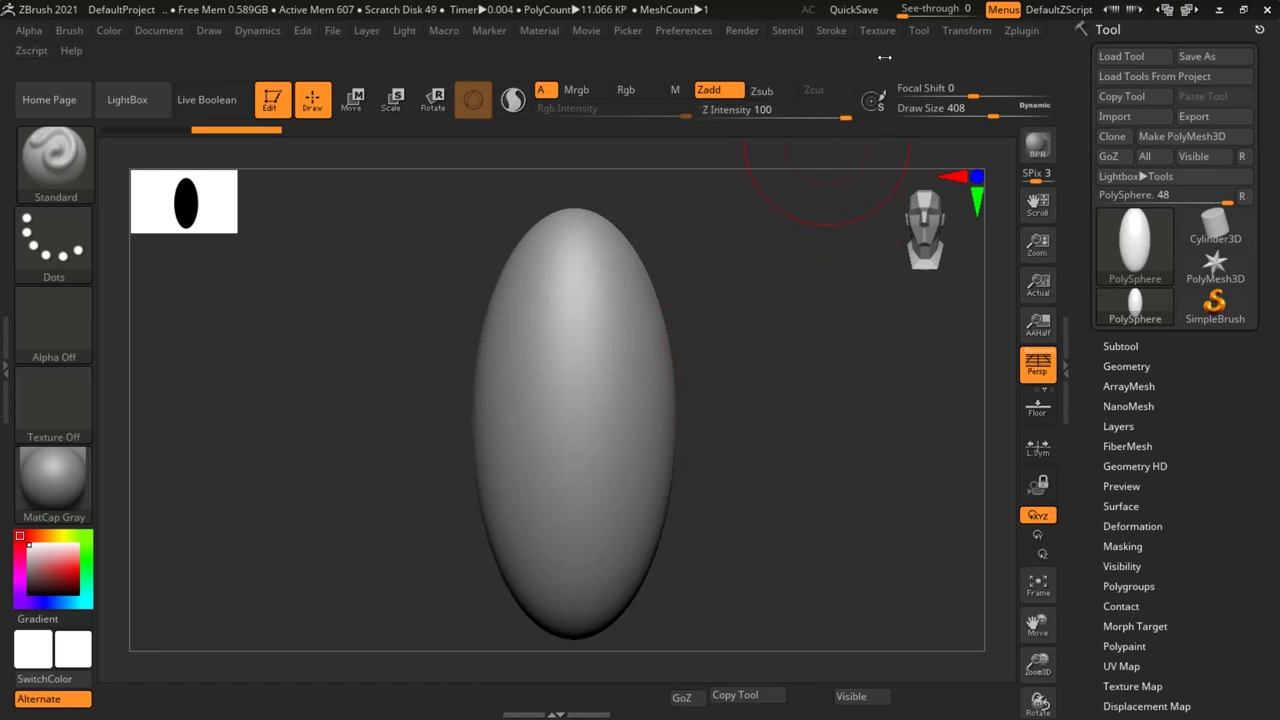
- Enable radial symmetry around the Y axis with RadialCount 8 in the Transform menu
left_click(966, 31)
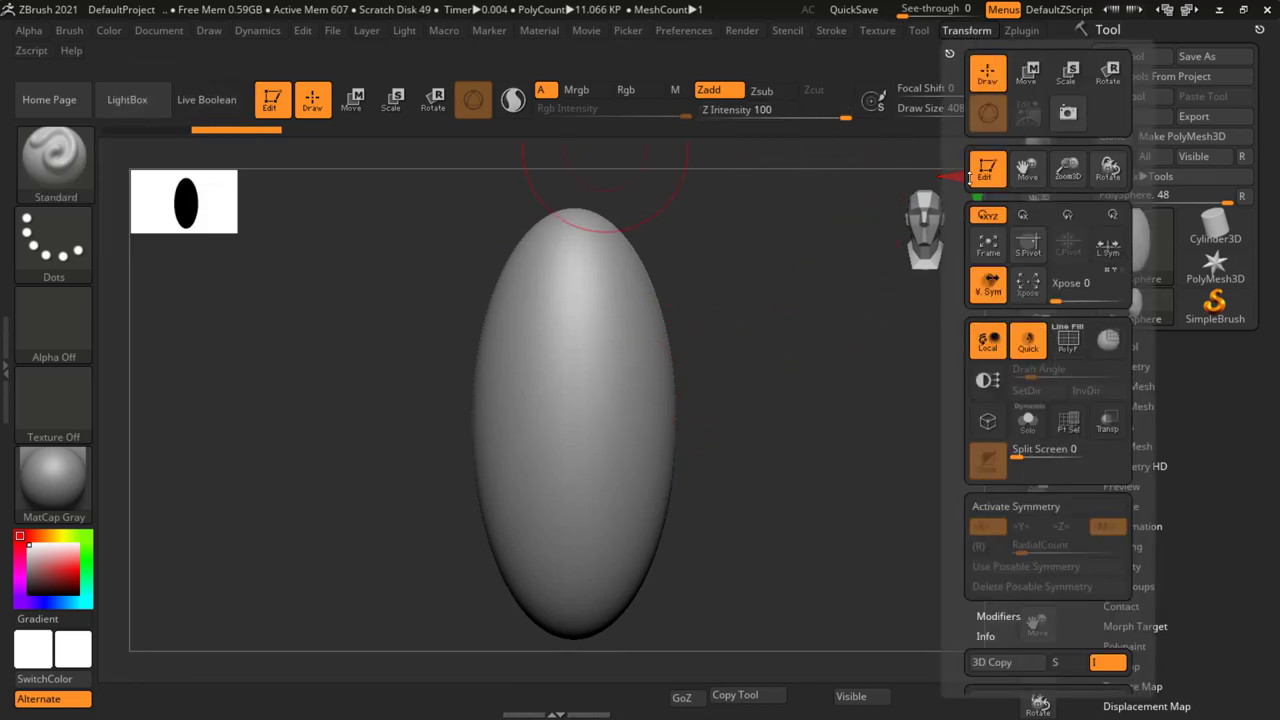
left_click(1016, 509)
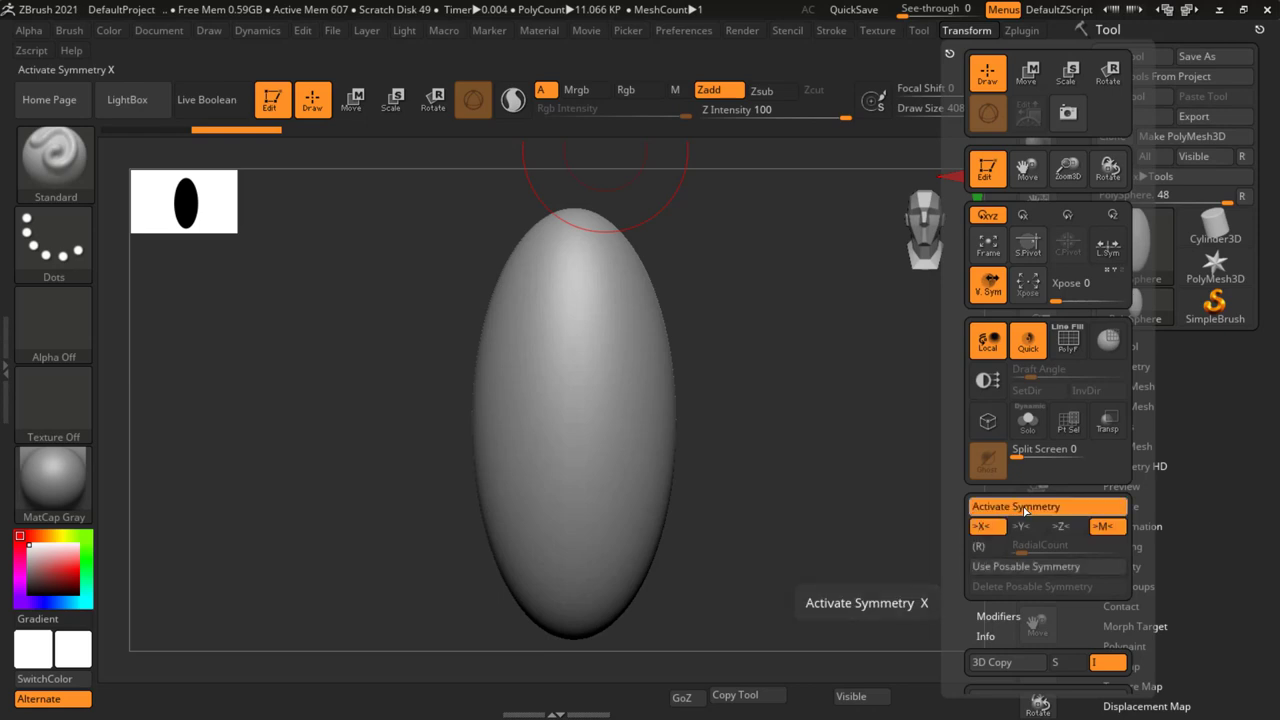
left_click(982, 547)
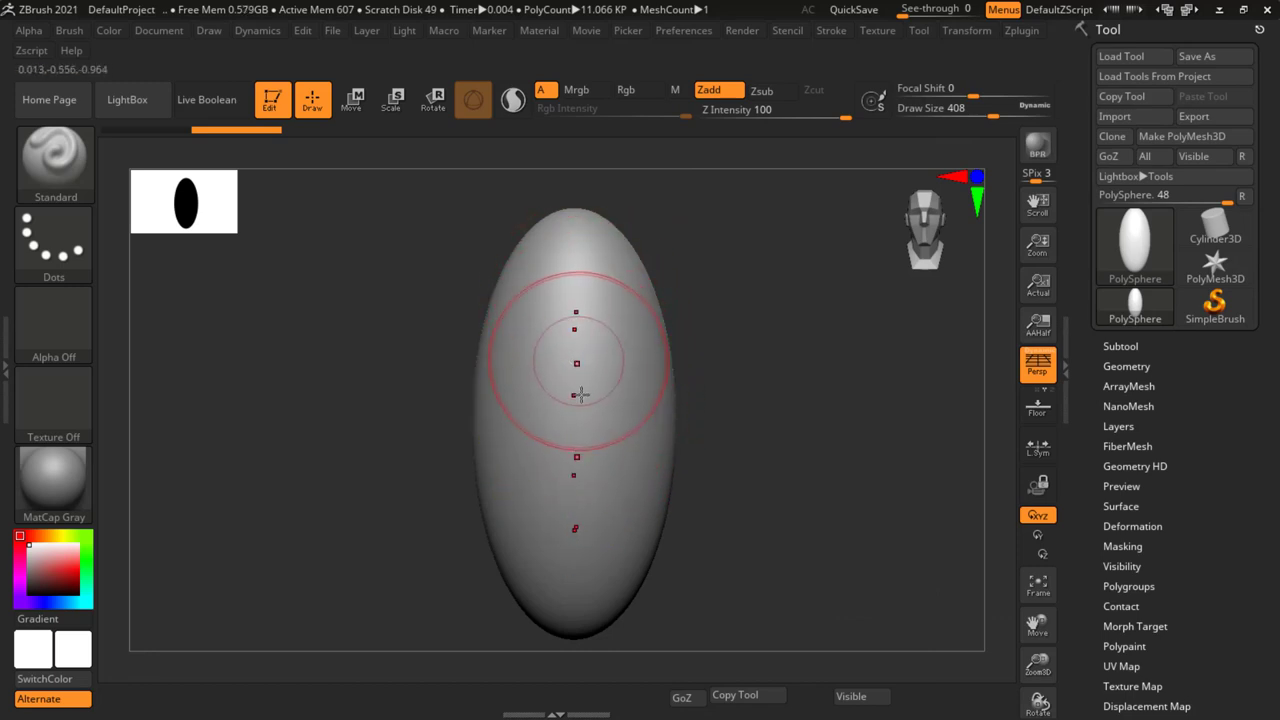
left_click(966, 36)
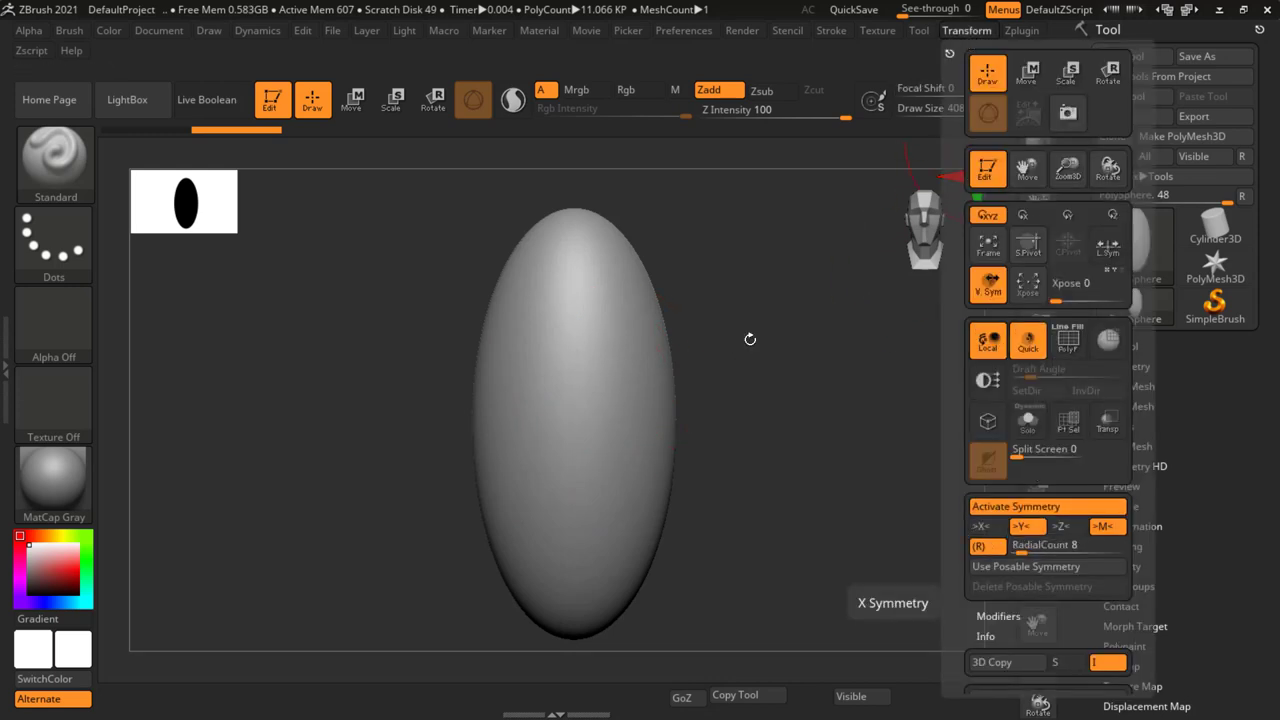
left_click_drag(774, 382, 634, 455)
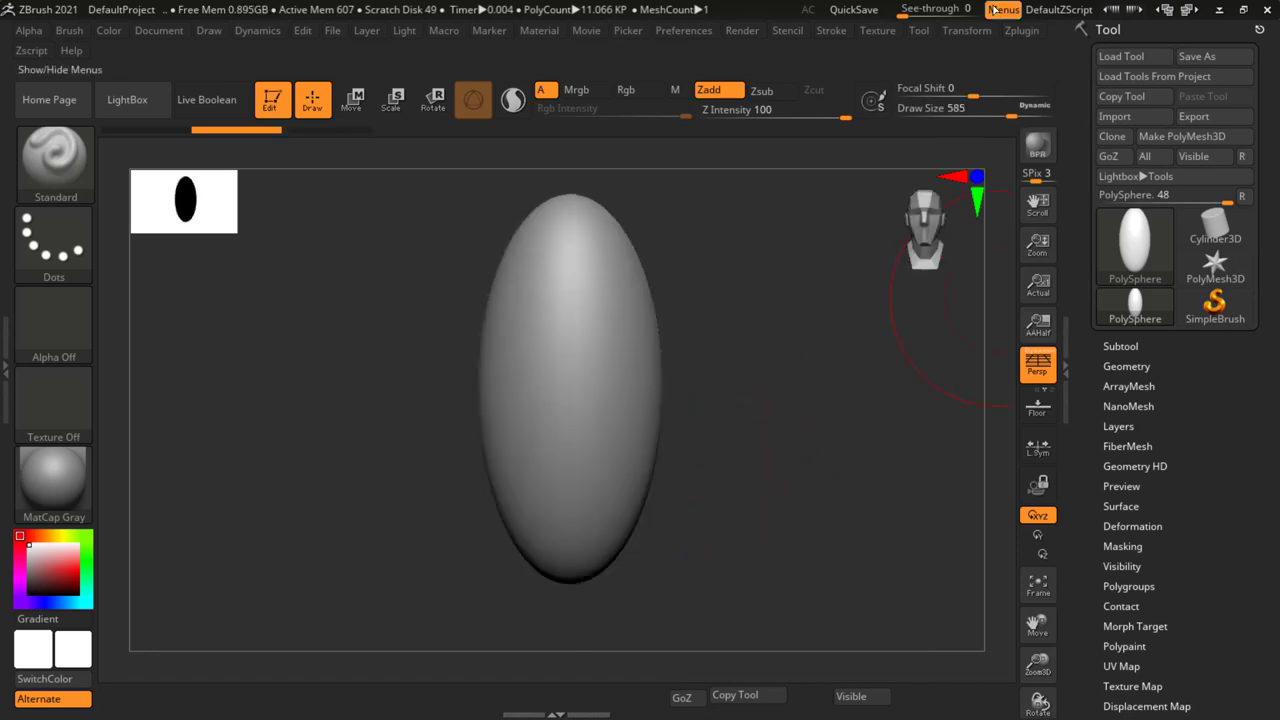
- Undo a trial cone-shaped stroke and lower Z Intensity to 12
left_click(968, 31)
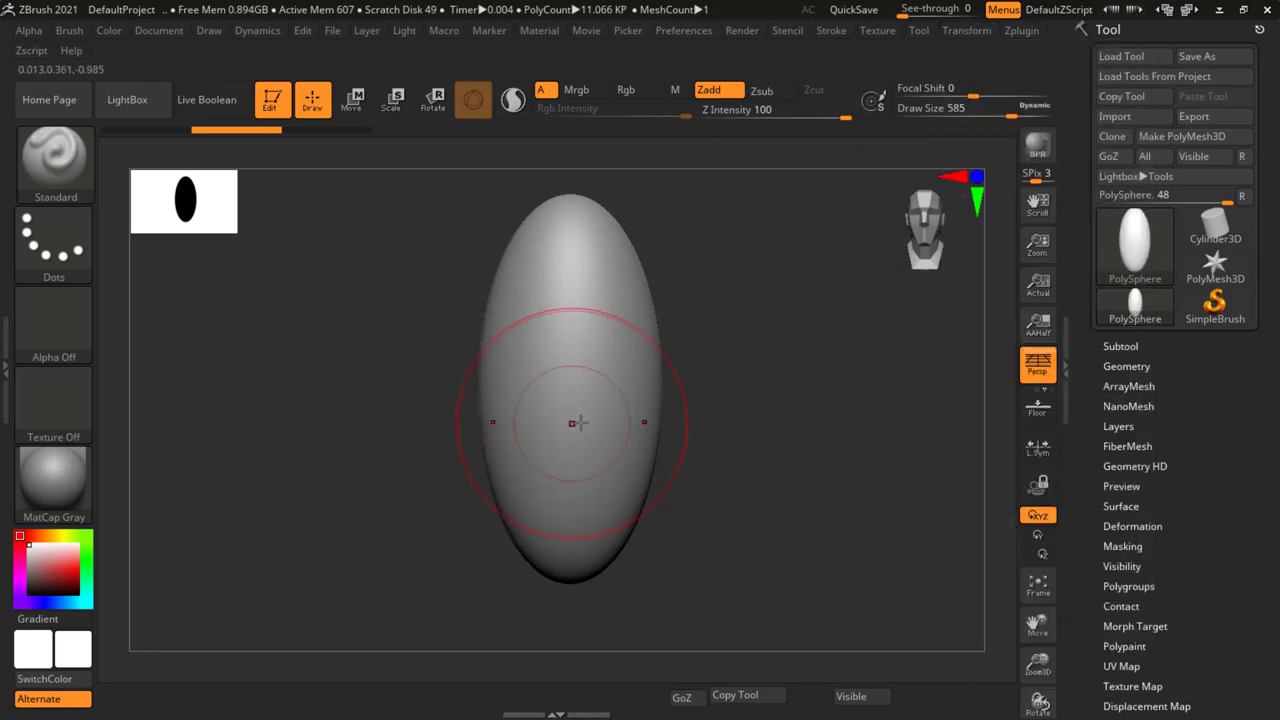
left_click_drag(571, 420, 594, 397)
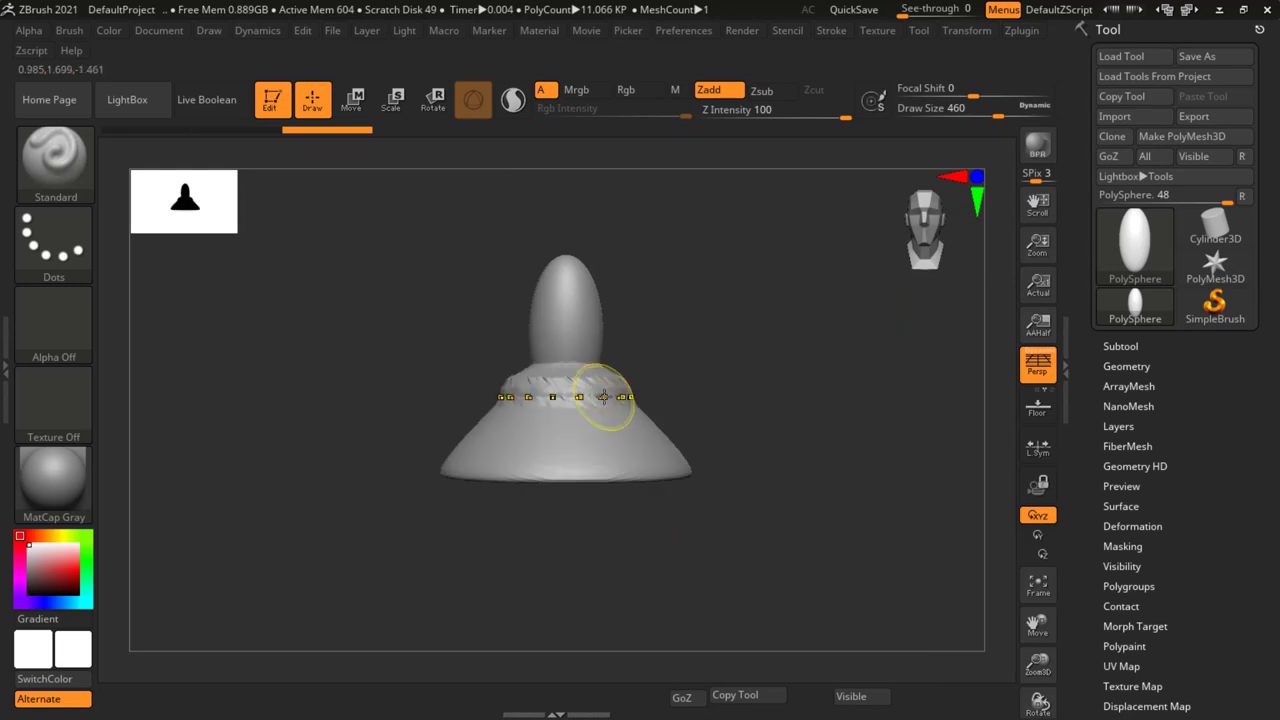
key("ctrl+z")
key("u")
left_click_drag(612, 404, 605, 405)
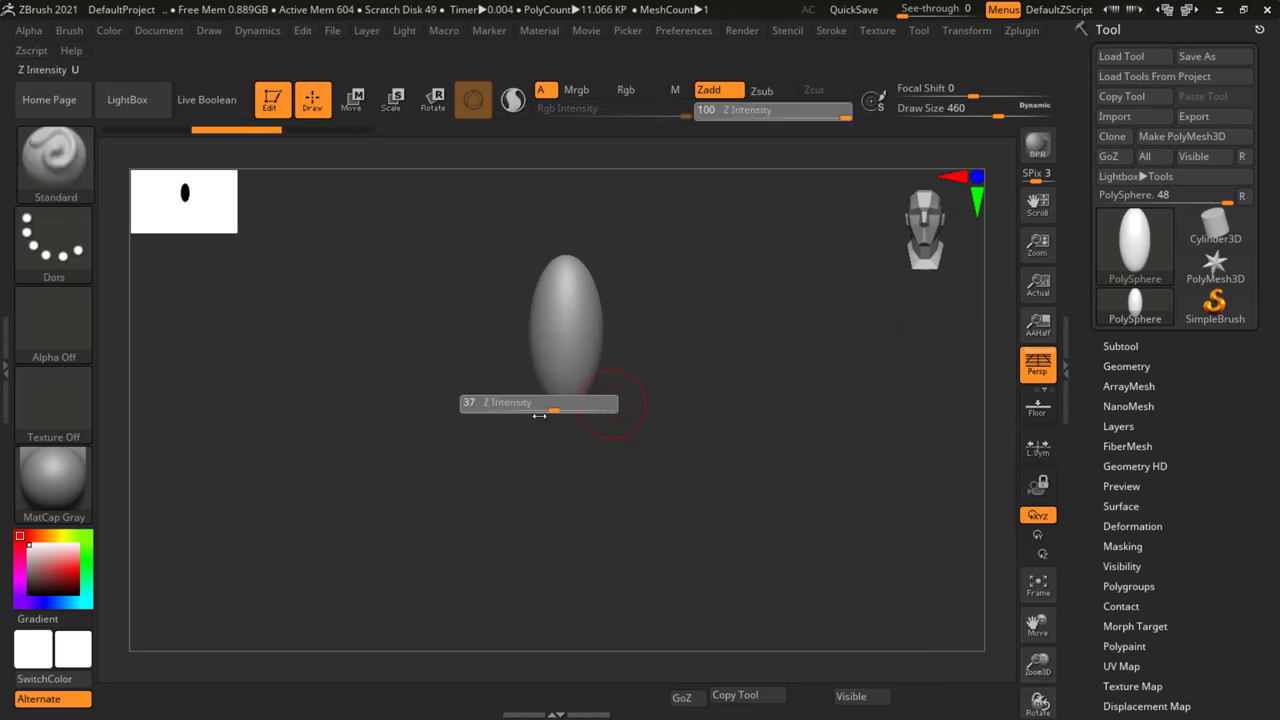
mouse_move(518, 419)
left_mouse_down()
mouse_move(591, 402)
mouse_move(580, 373)
mouse_move(617, 397)
mouse_move(606, 371)
left_mouse_up()
- Sculpt horizontal strokes that pinch the egg's middle and narrow its upper part
key("f")
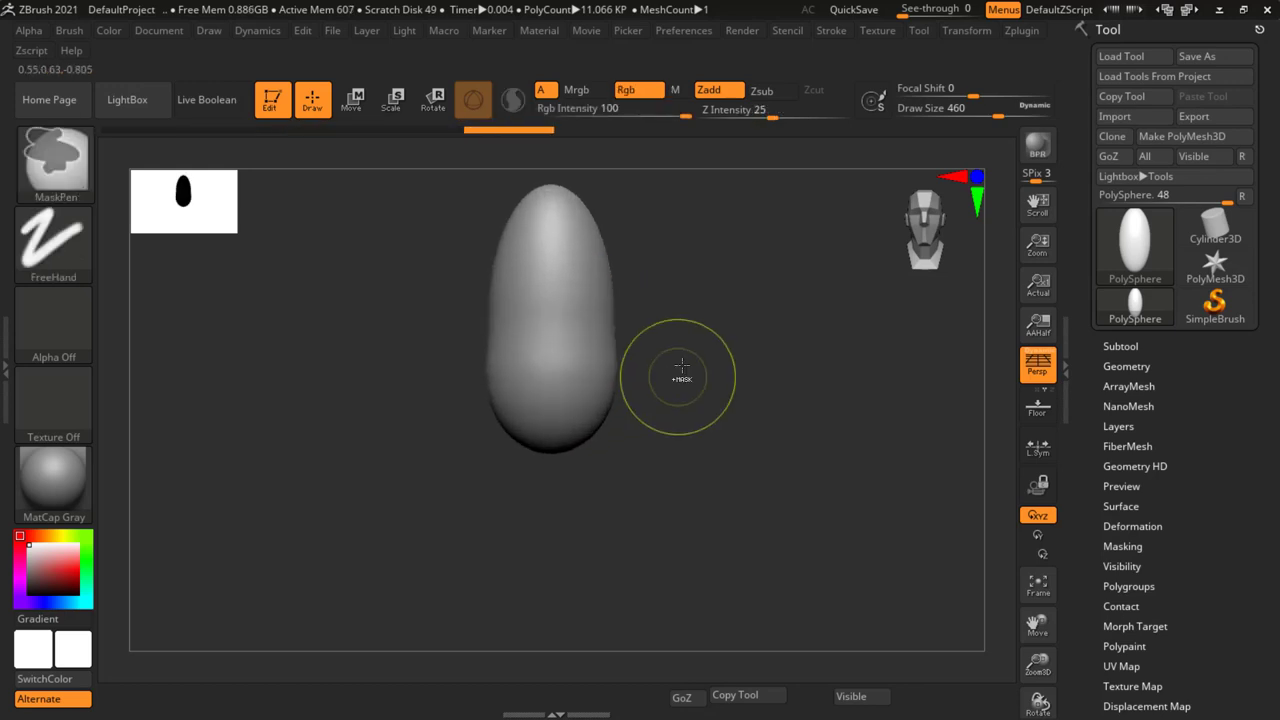
left_click_drag(497, 414, 625, 414)
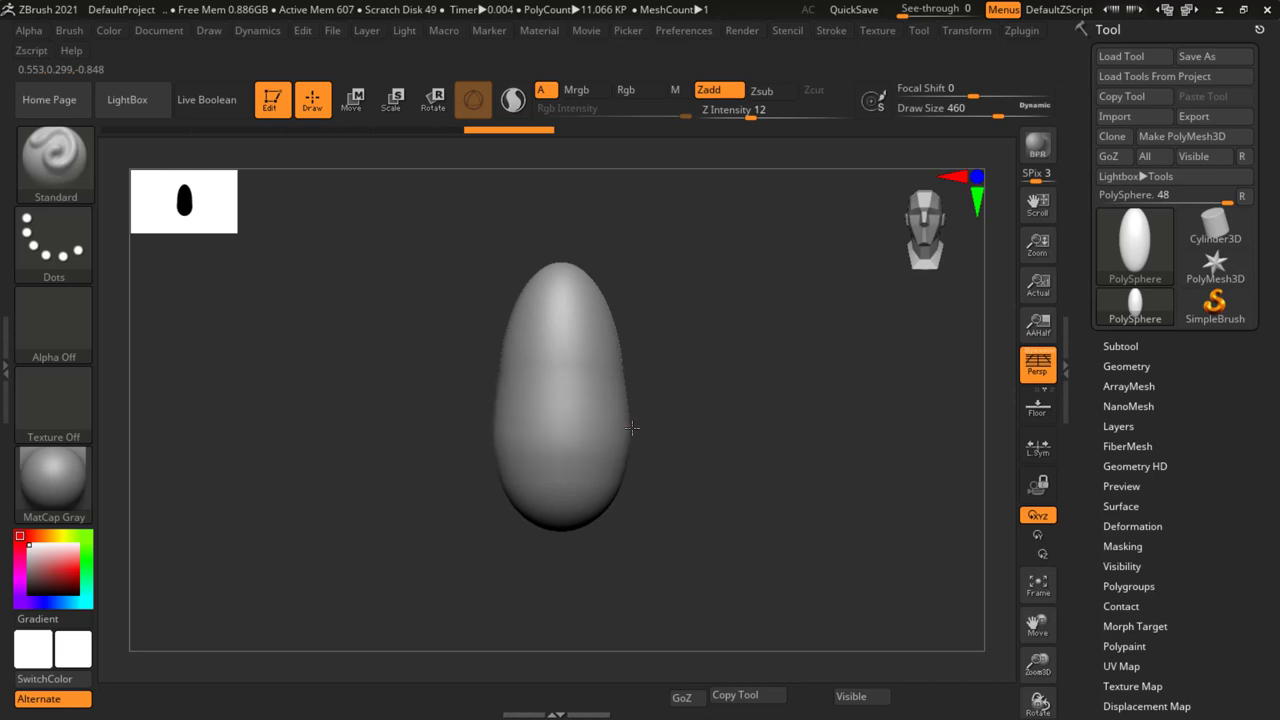
left_click_drag(500, 351, 622, 350)
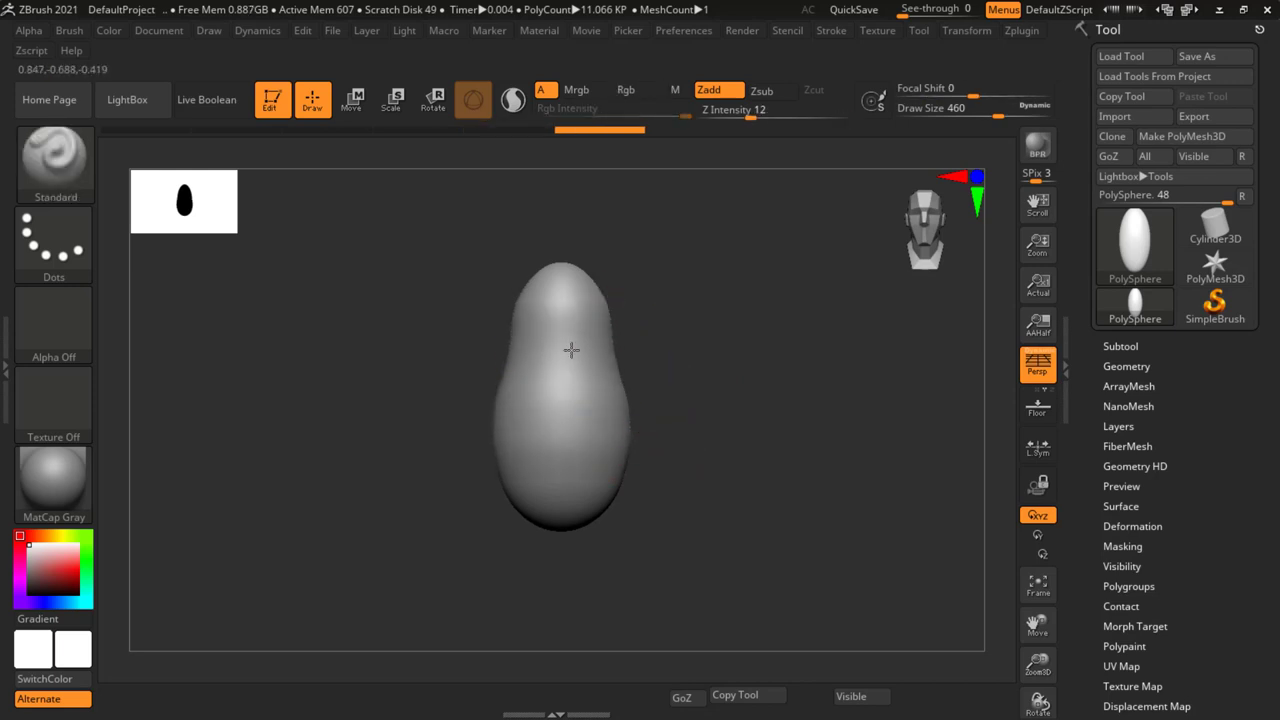
left_click_drag(514, 288, 594, 265)
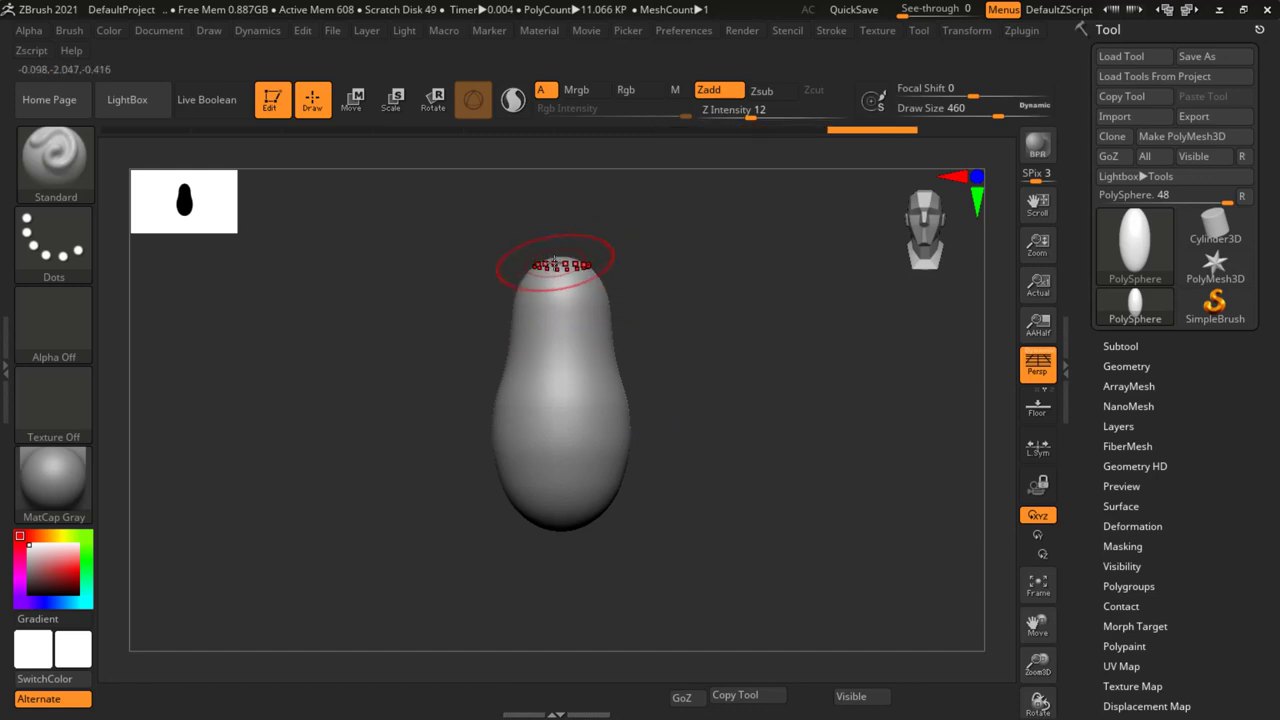
mouse_move(492, 462)
left_mouse_down()
mouse_move(618, 461)
mouse_move(600, 314)
left_mouse_up()
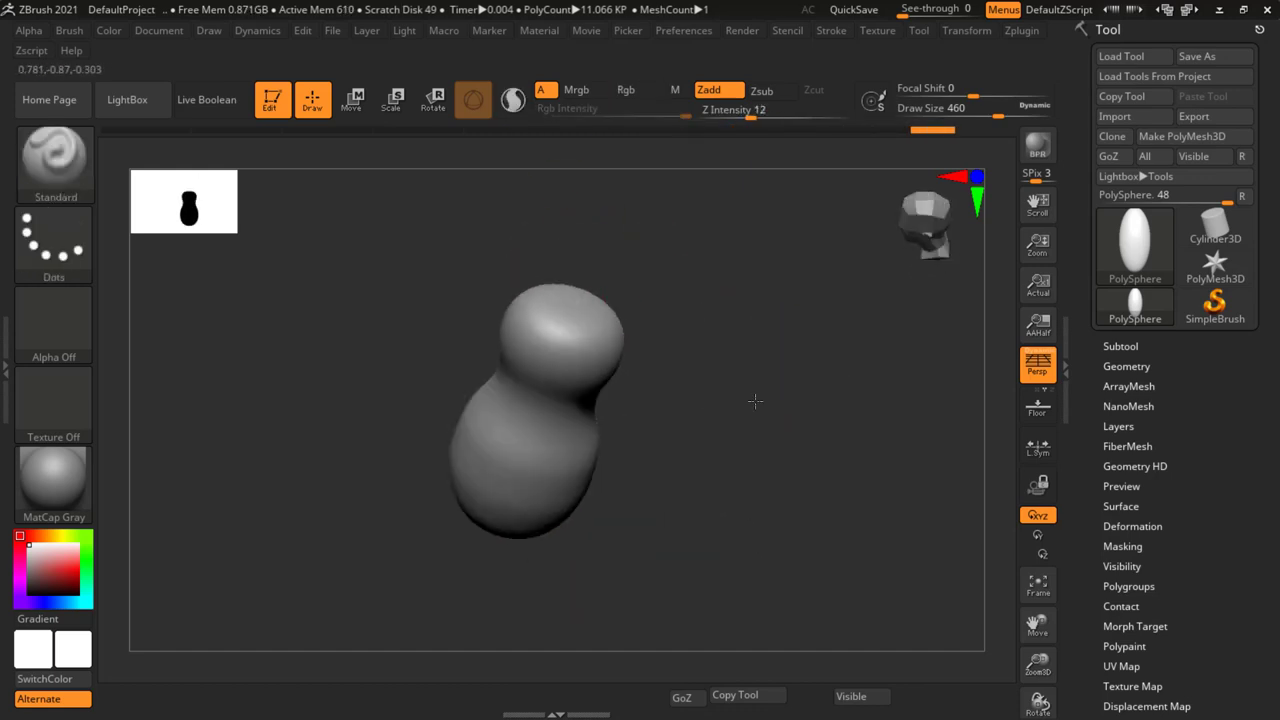
- Shrink the brush to Draw Size 132 and sculpt the top into a knob
key("s")
left_click_drag(620, 357, 572, 324)
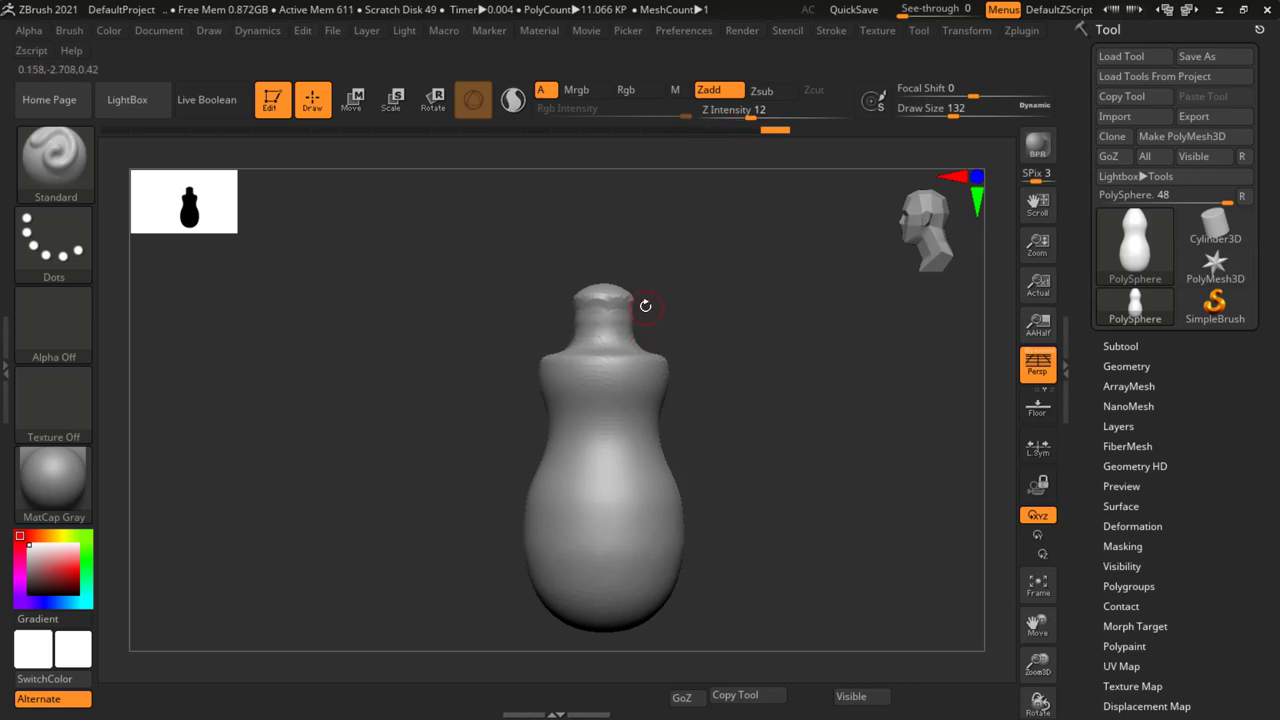
left_click_drag(595, 295, 610, 305)
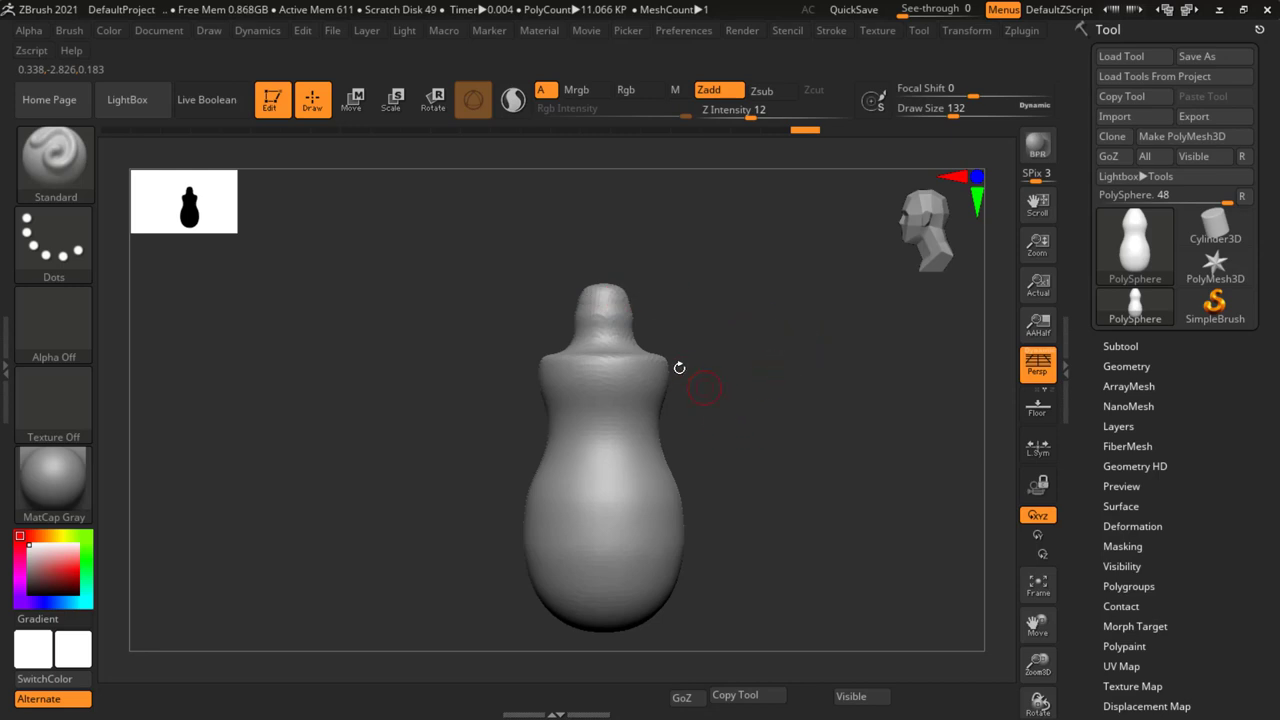
- Enlarge the brush and Shift-smooth away the bulge at the neck and head
key("s")
left_click_drag(677, 367, 710, 373)
key("shift")
right_click_drag(587, 359, 514, 364, "shift")
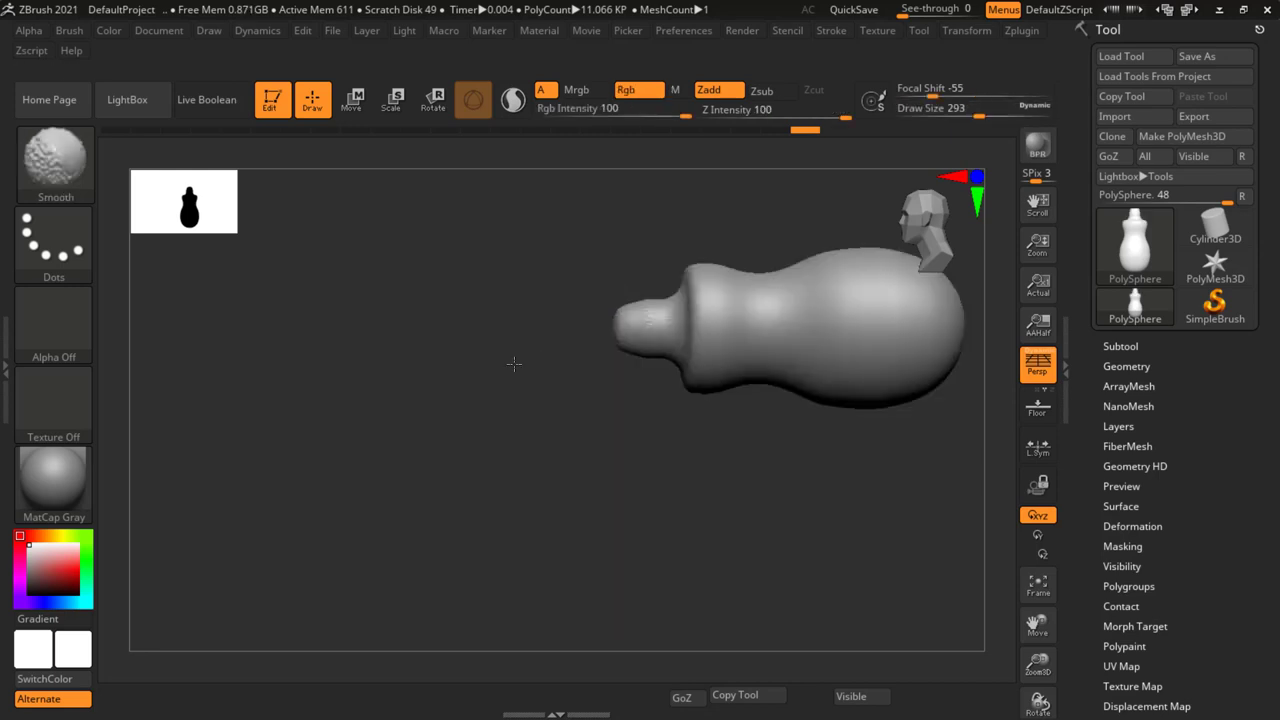
mouse_move(737, 337)
right_mouse_down()
mouse_move(776, 442)
mouse_move(771, 394)
mouse_move(692, 368)
right_mouse_up()
left_click_drag(692, 368, 660, 390, "shift")
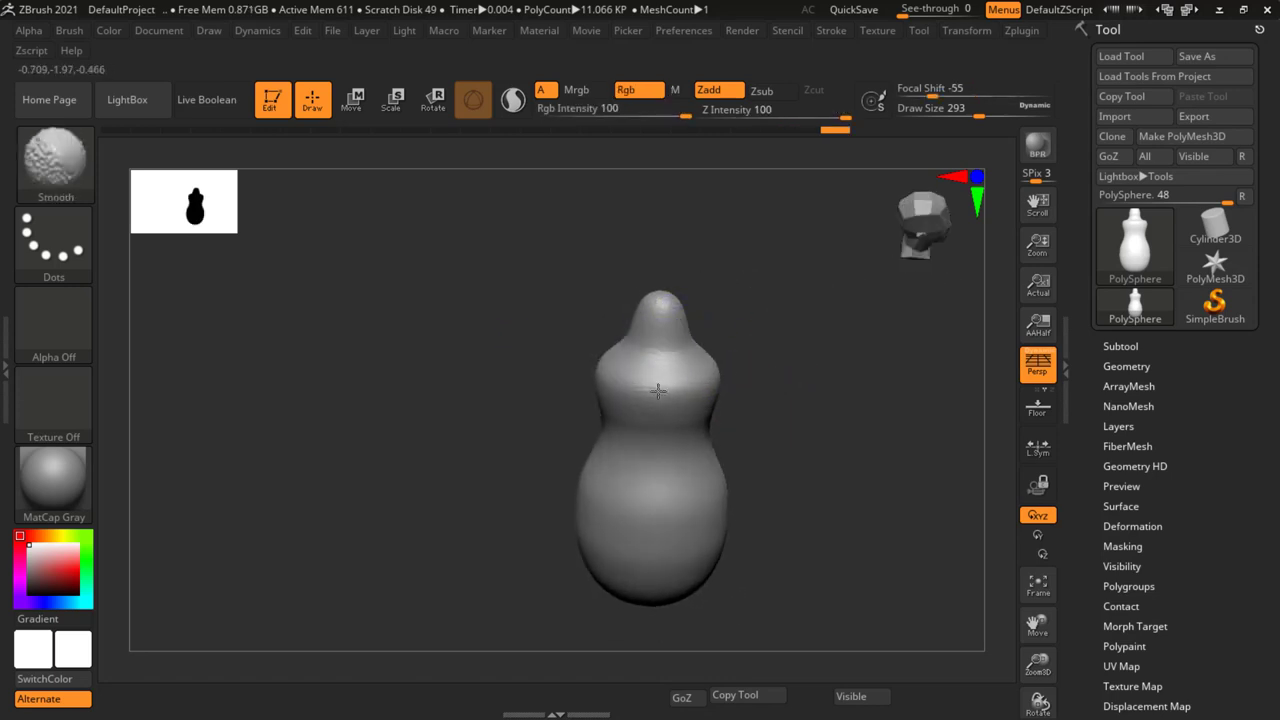
left_click_drag(765, 437, 680, 400, "shift")
mouse_move(680, 420)
right_mouse_down("shift")
mouse_move(681, 432)
mouse_move(640, 360)
right_mouse_up("shift")
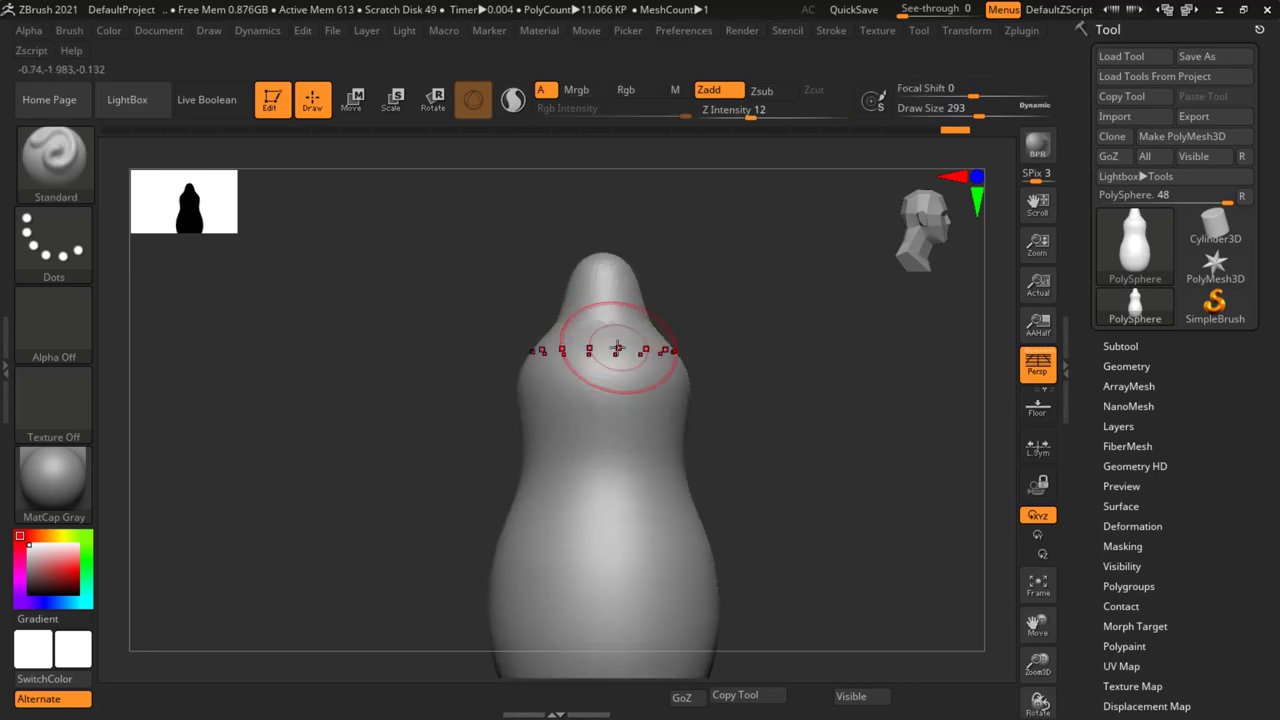
left_click_drag(530, 343, 670, 343, "shift")
mouse_move(660, 340)
right_mouse_down("alt")
mouse_move(829, 480)
mouse_move(817, 360)
mouse_move(797, 400)
right_mouse_up("alt")
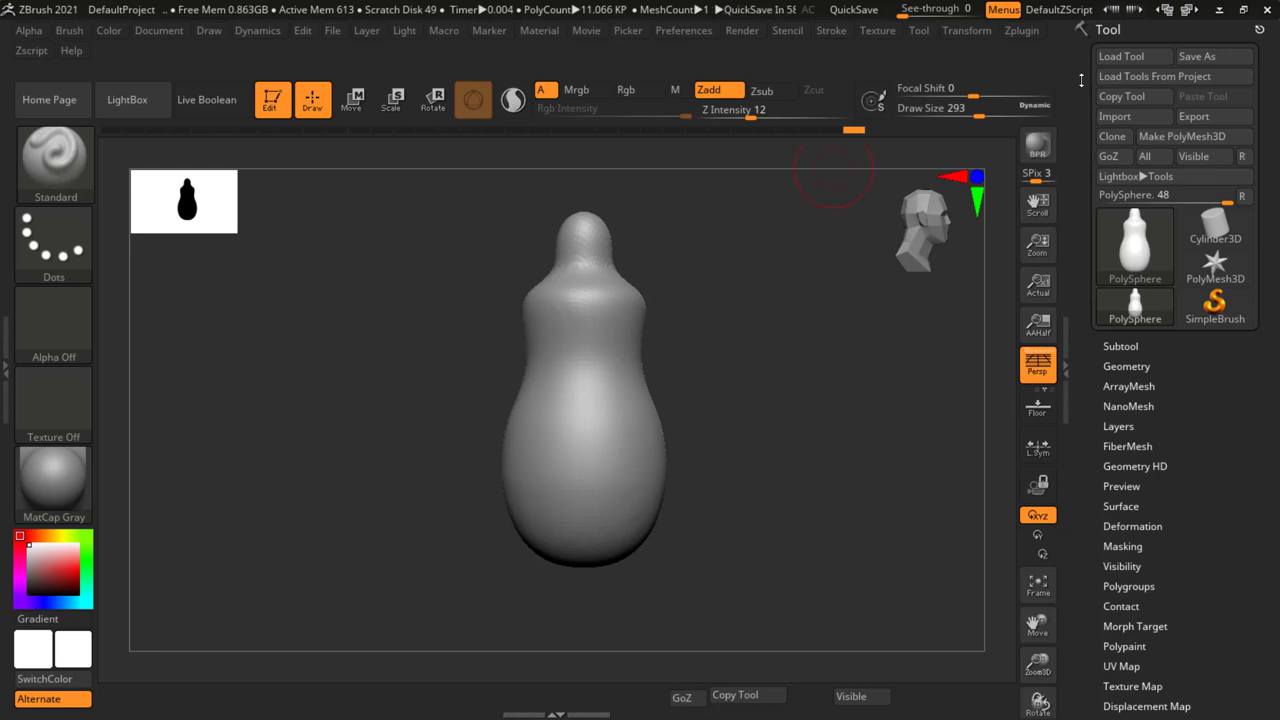
- Pick Alpha 16 and stroke rough dotted texture over the body and knob top
left_click(42, 348)
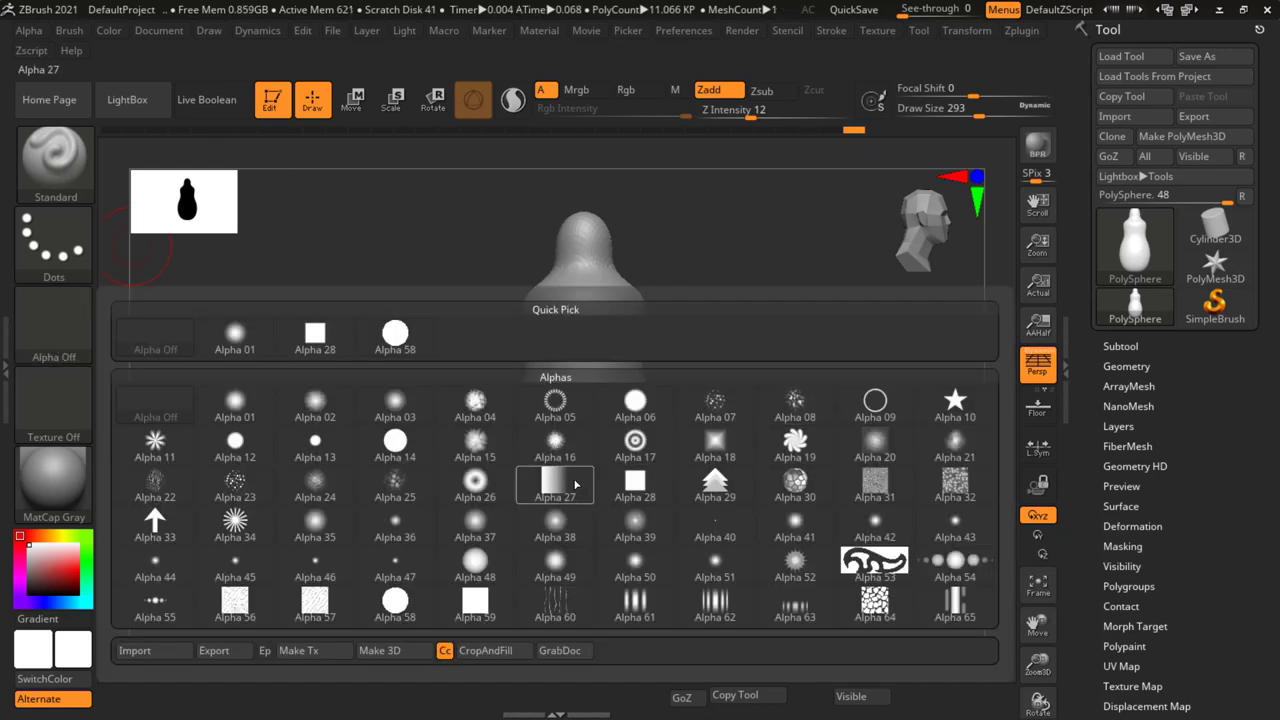
left_click(557, 446)
mouse_move(620, 322)
left_mouse_down()
mouse_move(623, 310)
mouse_move(630, 328)
left_mouse_up()
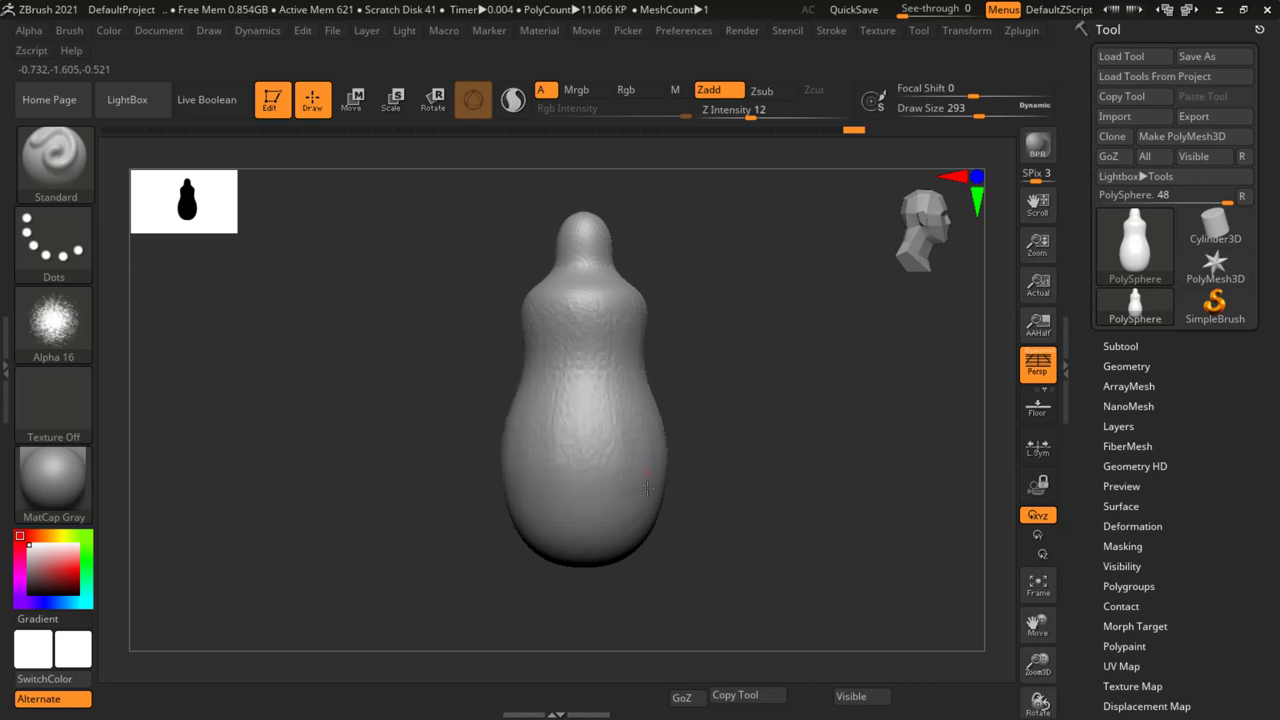
left_click_drag(622, 549, 657, 471)
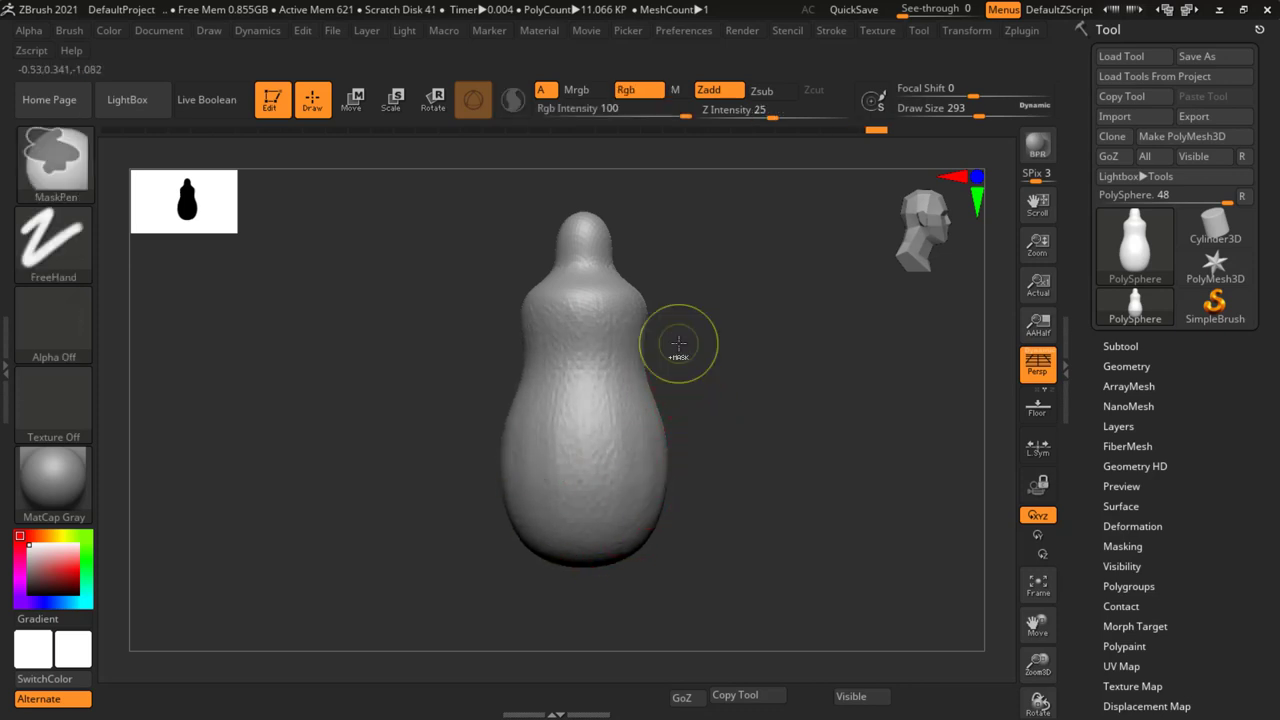
right_click_drag(677, 349, 738, 418, "ctrl")
left_click_drag(429, 351, 634, 351)
right_click_drag(746, 457, 777, 560, "ctrl")
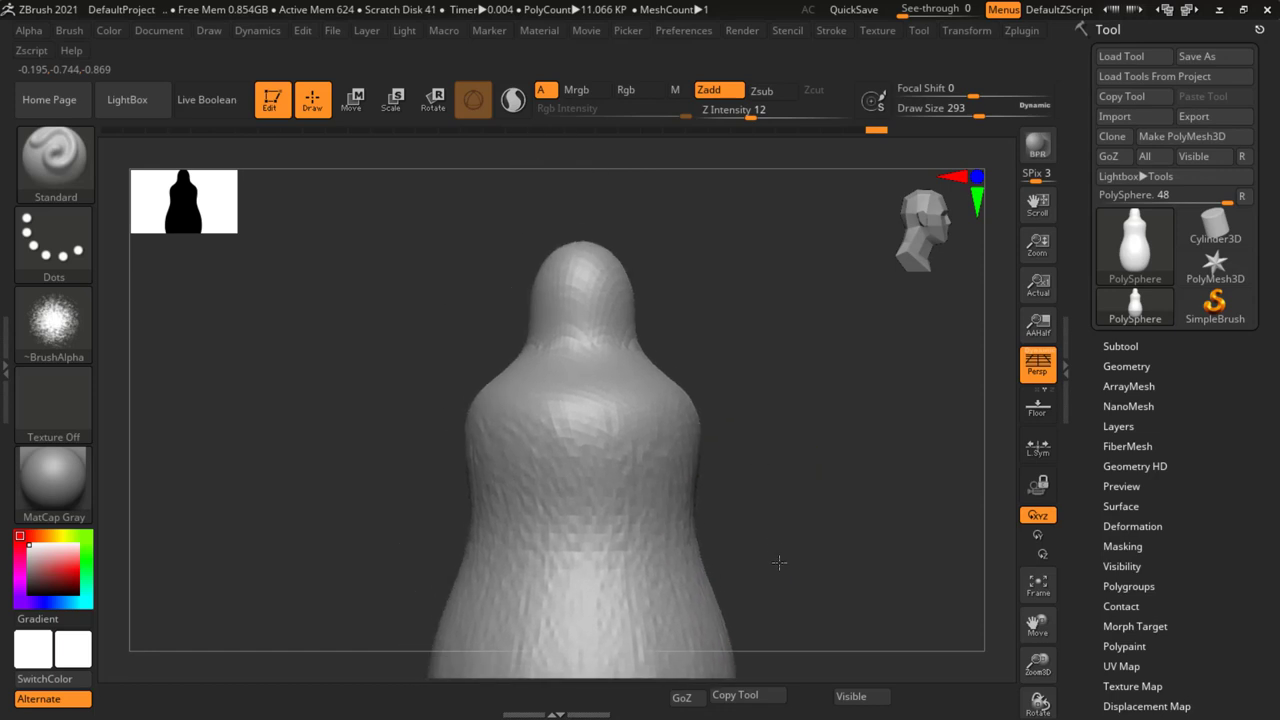
left_click_drag(627, 283, 549, 275)
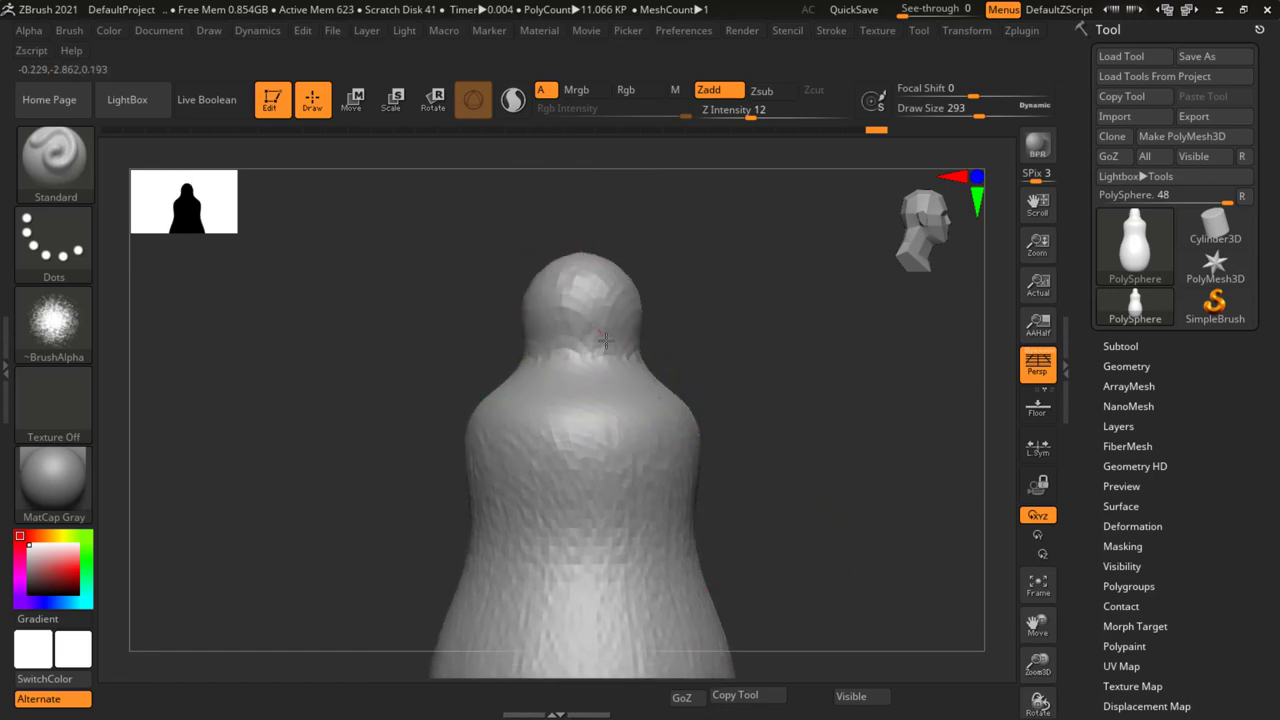
mouse_move(524, 347)
left_mouse_down()
mouse_move(604, 345)
mouse_move(686, 400)
left_mouse_up()
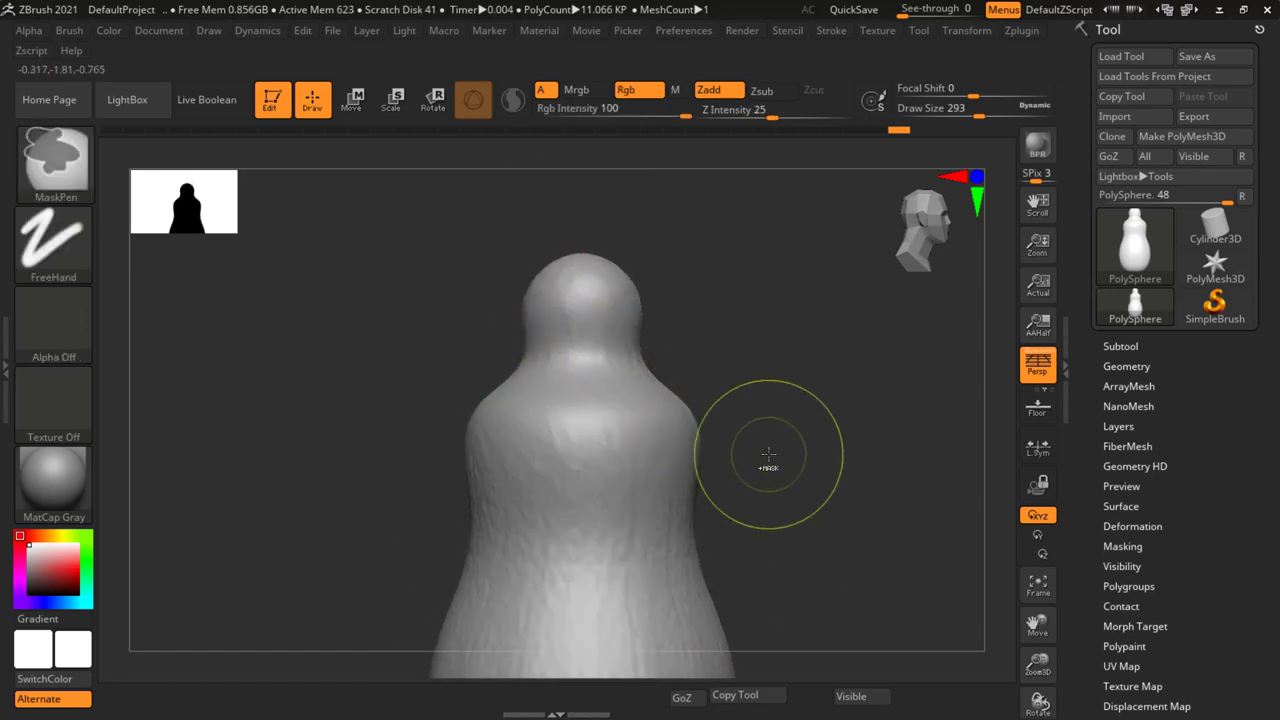
- Subdivide the mesh with Ctrl+D and add bumpy texture to the knob top, shoulders and lower bands
key("ctrl+d")
key("ctrl+d")
left_click_drag(545, 278, 629, 285)
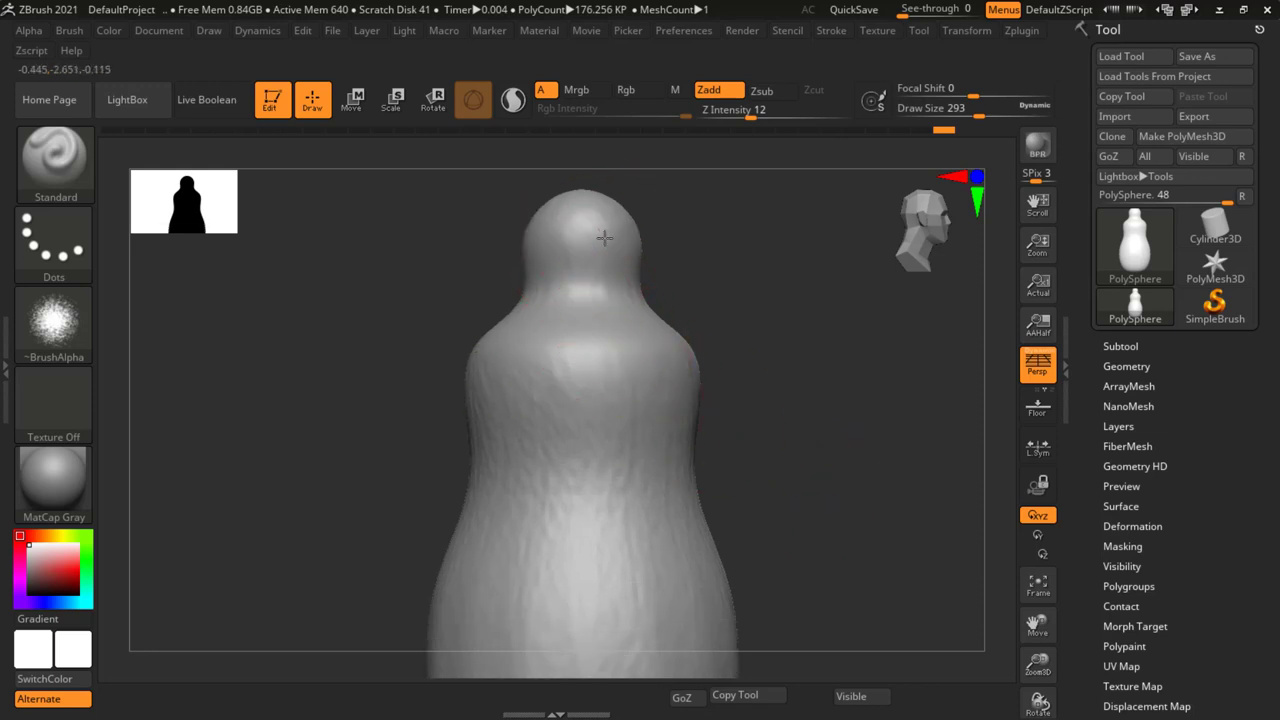
left_click_drag(603, 240, 613, 252)
mouse_move(512, 350)
left_mouse_down()
mouse_move(700, 356)
mouse_move(634, 314)
left_mouse_up()
left_click_drag(771, 491, 720, 389, "alt")
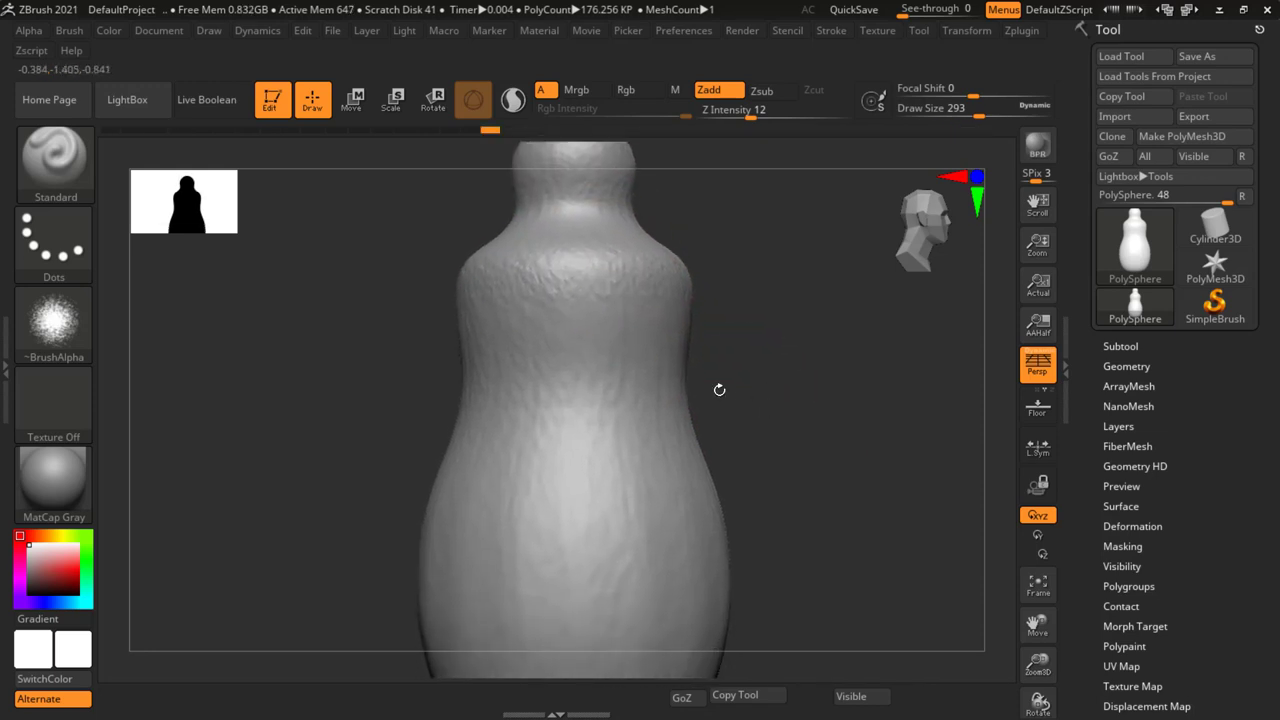
left_click_drag(688, 336, 530, 332)
left_click_drag(650, 343, 590, 343)
left_click_drag(690, 415, 560, 420)
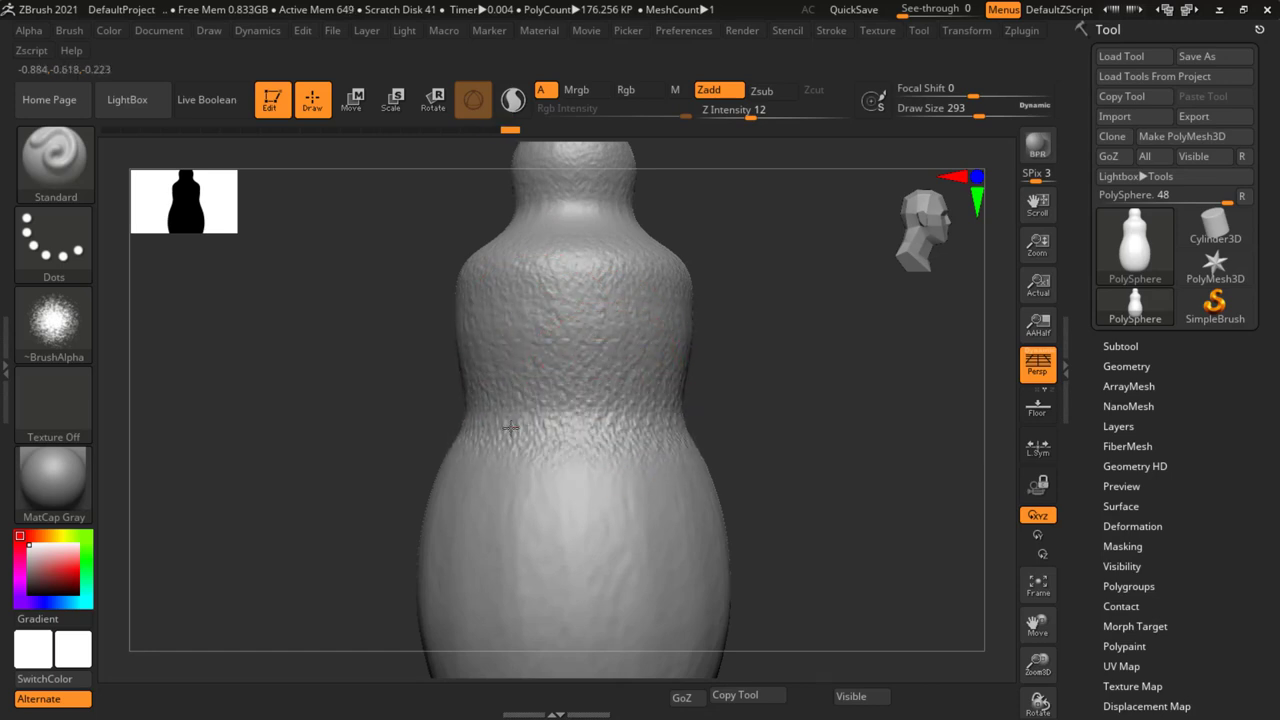
left_click_drag(437, 485, 705, 492)
scroll(771, 486, "down", 3)
- Lower Draw Size to 94 and sculpt the first curved strokes across the middle belly
scroll(657, 451, "down", 2)
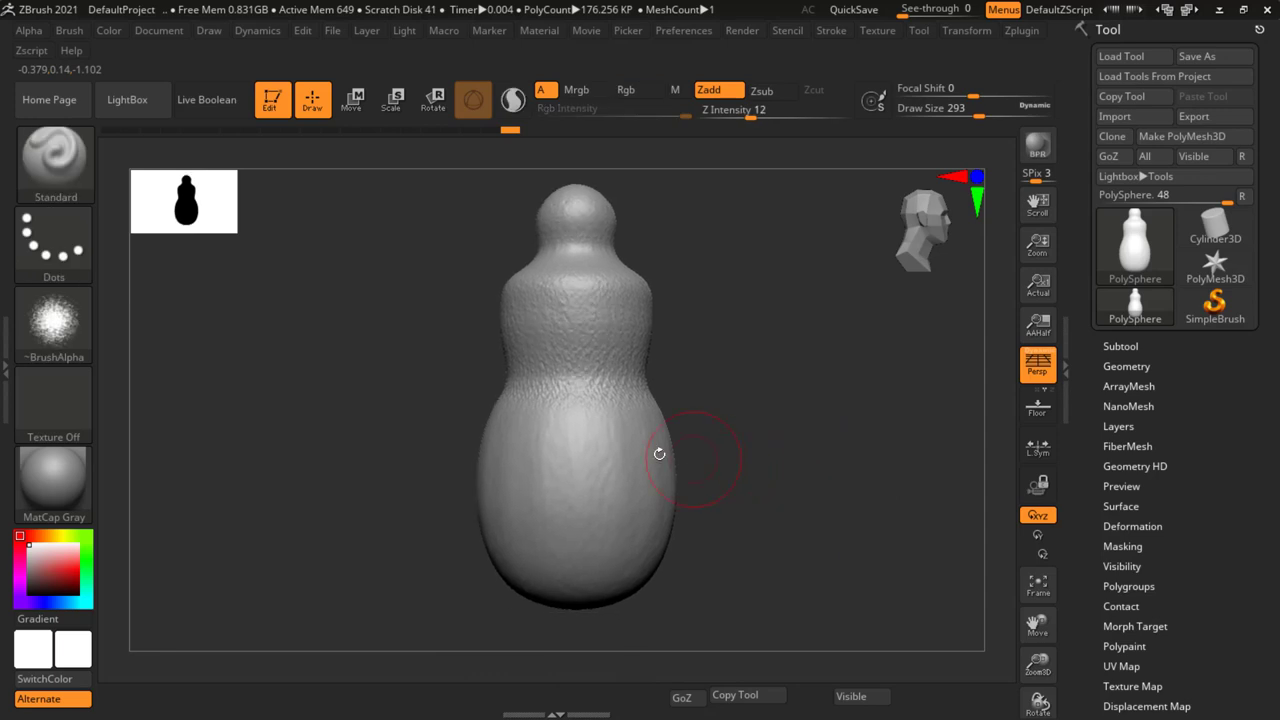
mouse_move(665, 430)
left_mouse_down()
mouse_move(607, 419)
mouse_move(651, 428)
mouse_move(620, 427)
left_mouse_up()
key("s")
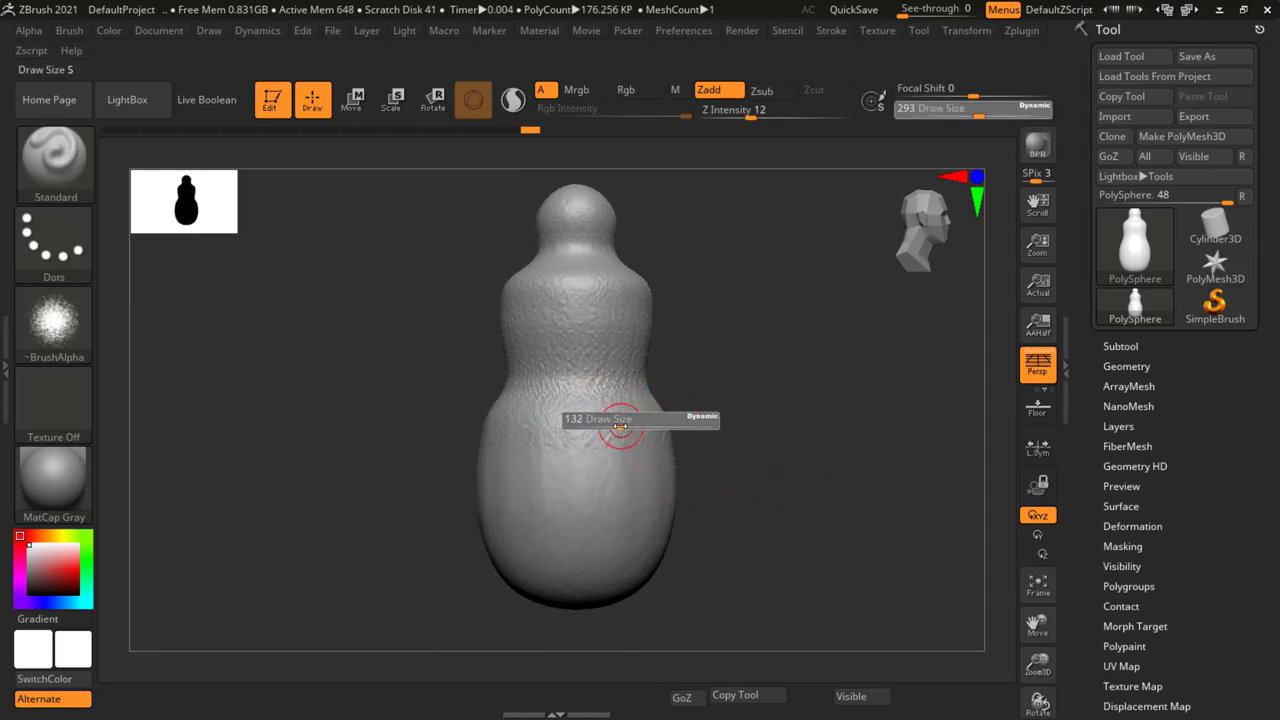
mouse_move(686, 471)
left_mouse_down()
mouse_move(590, 470)
mouse_move(583, 486)
left_mouse_up()
key("s")
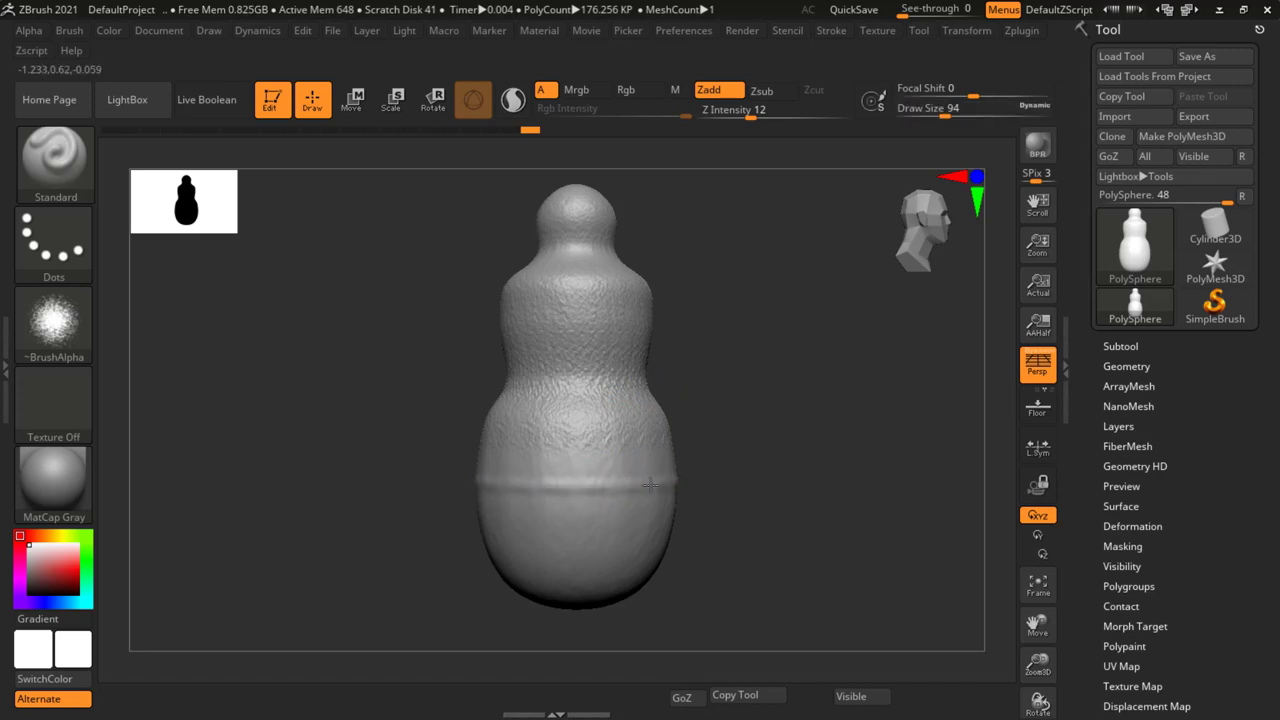
mouse_move(537, 492)
left_mouse_down()
mouse_move(580, 503)
mouse_move(610, 560)
mouse_move(617, 545)
mouse_move(588, 521)
mouse_move(490, 514)
mouse_move(668, 534)
left_mouse_up()
- Add more stacked ring bands down toward the bottom, then orbit to check them
left_click(591, 514)
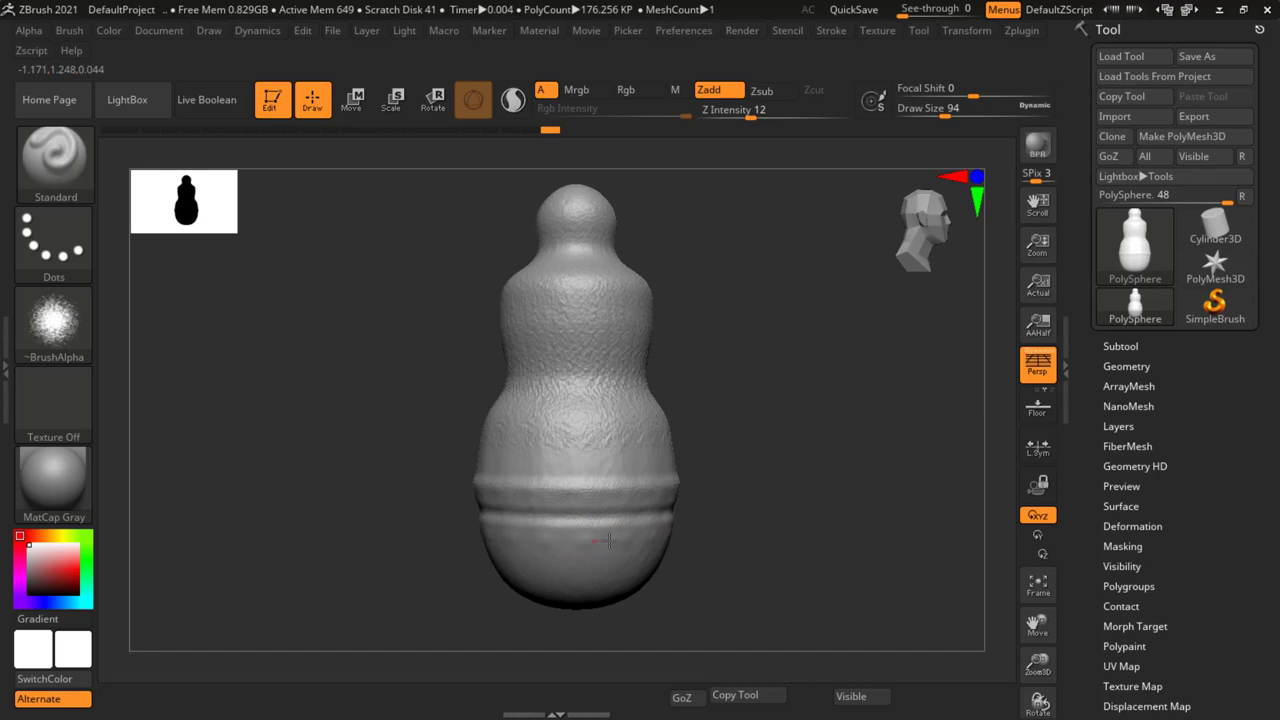
mouse_move(488, 543)
left_mouse_down()
mouse_move(662, 546)
mouse_move(589, 569)
left_mouse_up()
left_click(577, 546)
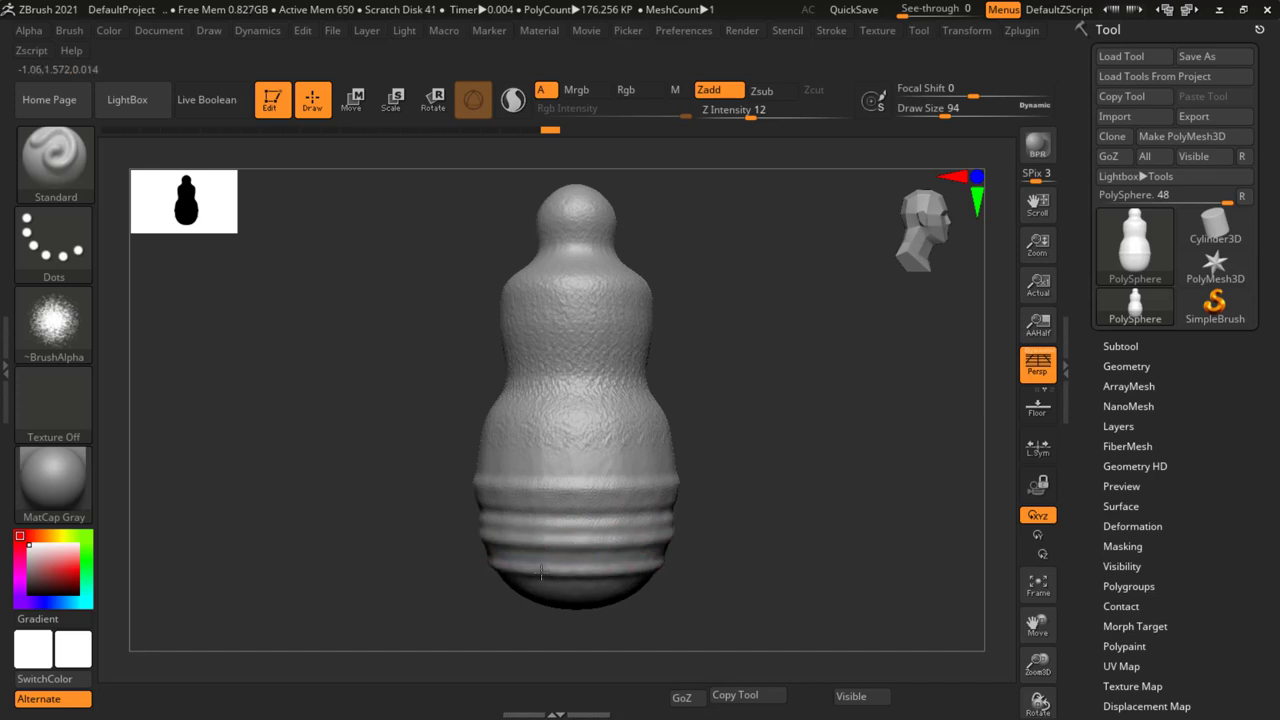
mouse_move(512, 590)
left_mouse_down()
mouse_move(638, 588)
mouse_move(534, 591)
left_mouse_up()
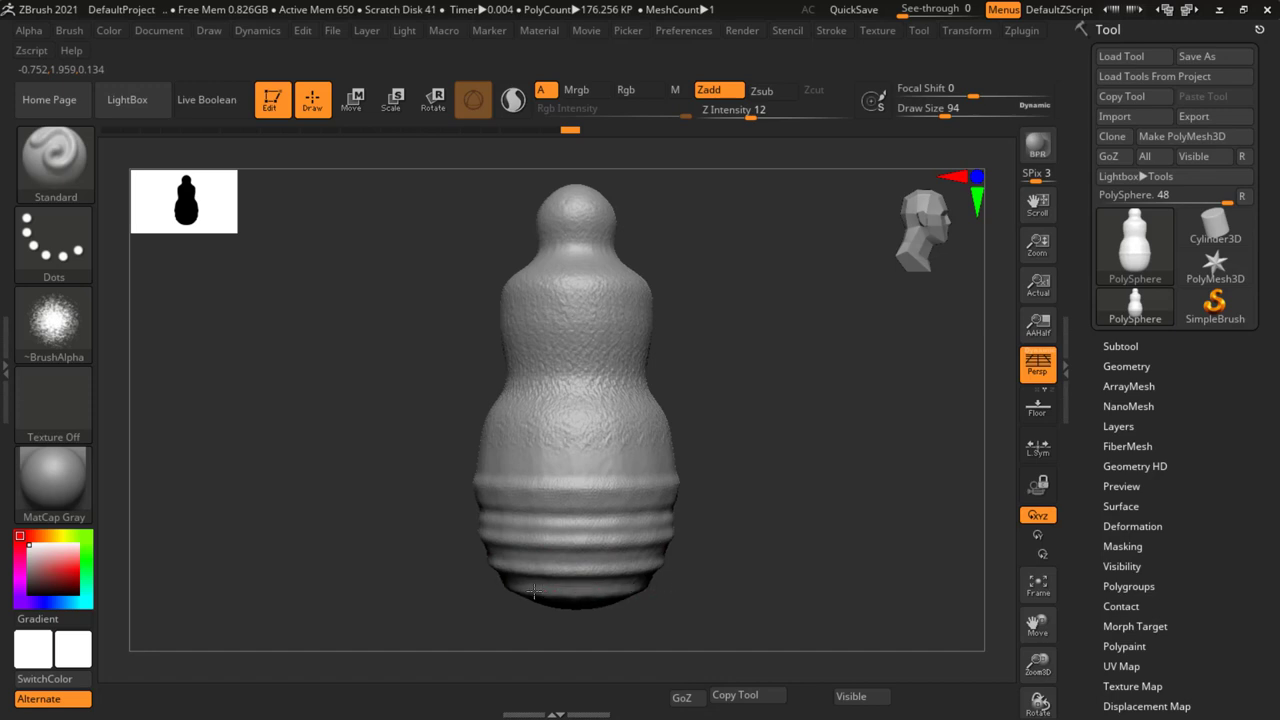
mouse_move(770, 536)
left_mouse_down()
mouse_move(788, 559)
mouse_move(751, 377)
left_mouse_up()
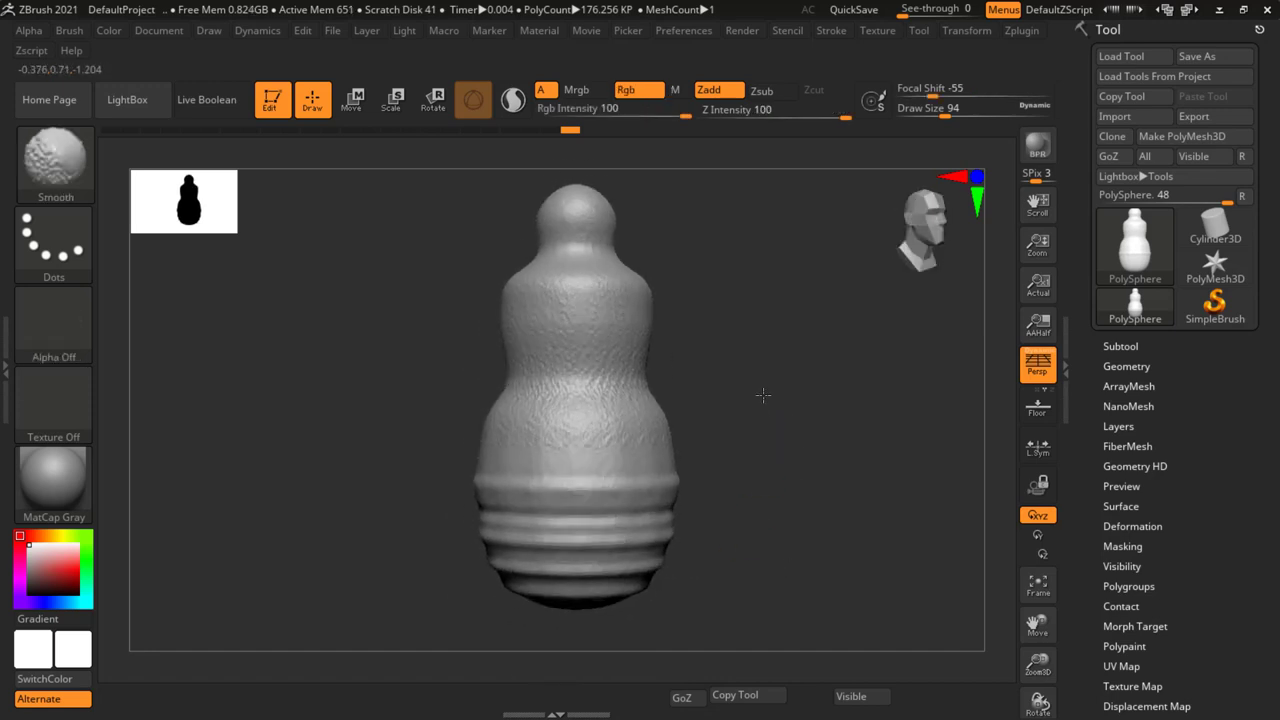
mouse_move(657, 371)
left_mouse_down()
mouse_move(509, 371)
mouse_move(634, 366)
left_mouse_up()
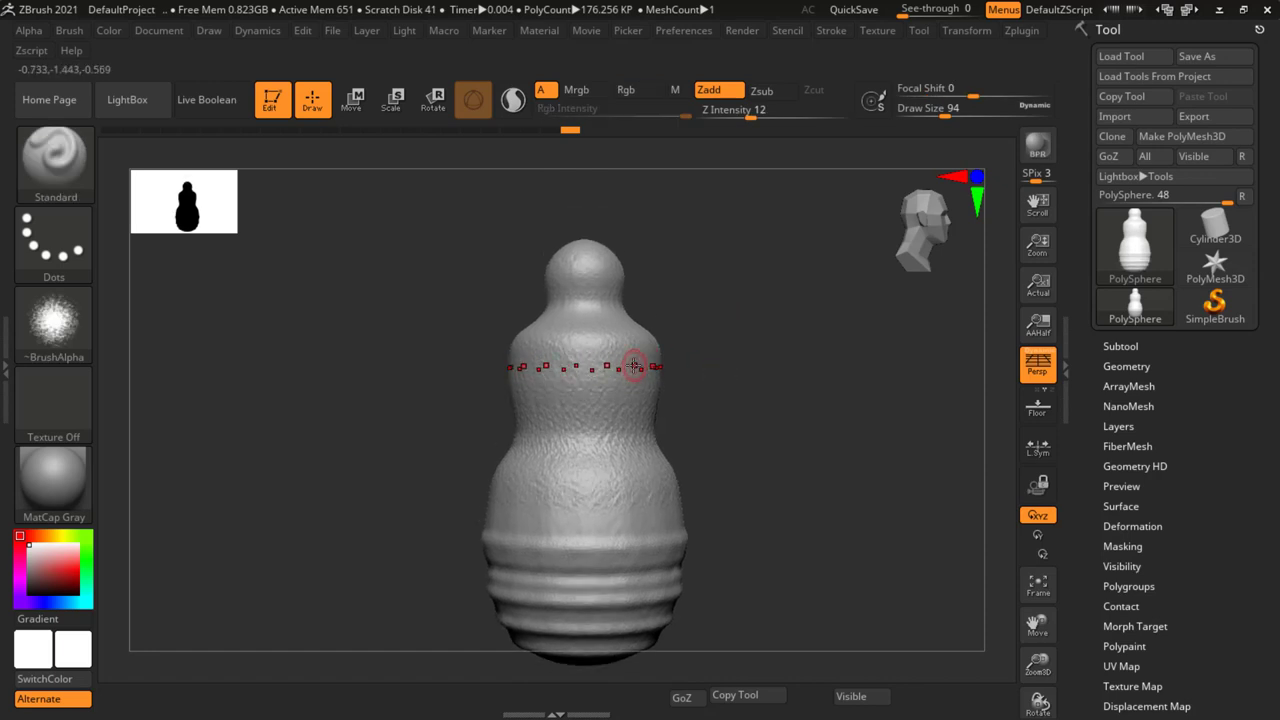
- Set Draw Size to 65, then 97, and sculpt a ring around the upper section
key("s")
left_click(626, 366)
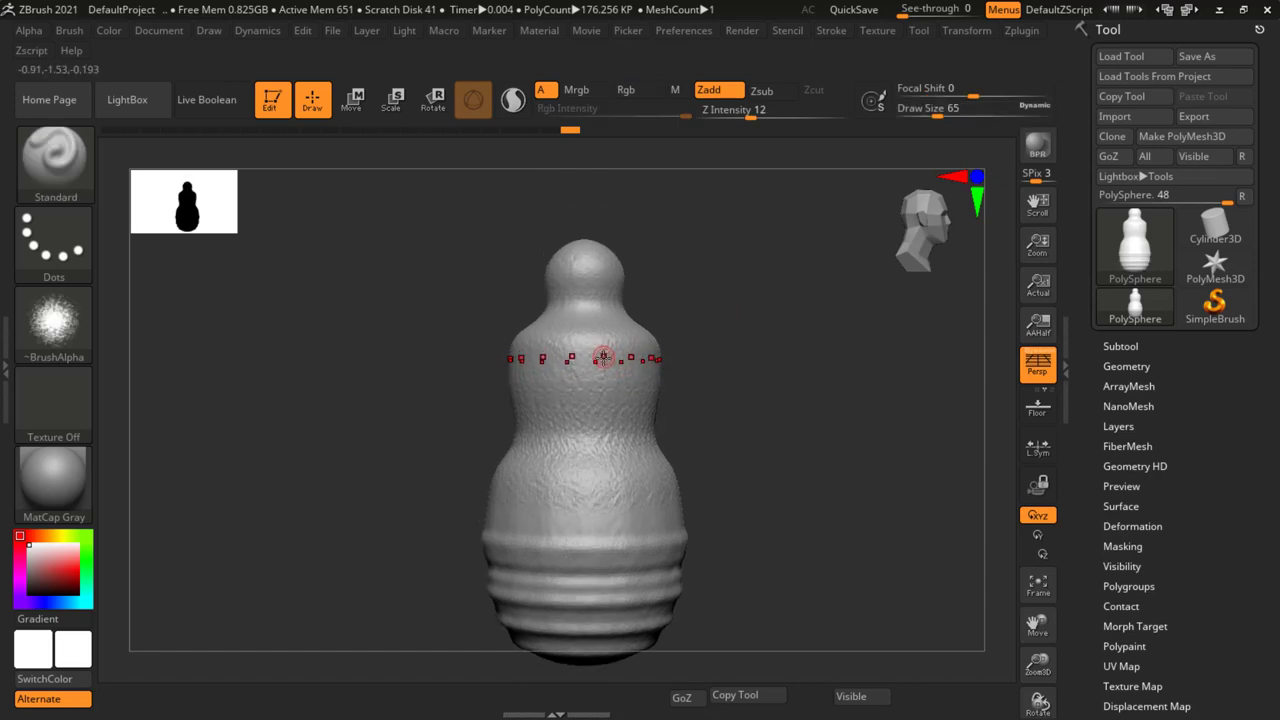
left_click_drag(604, 366, 600, 442)
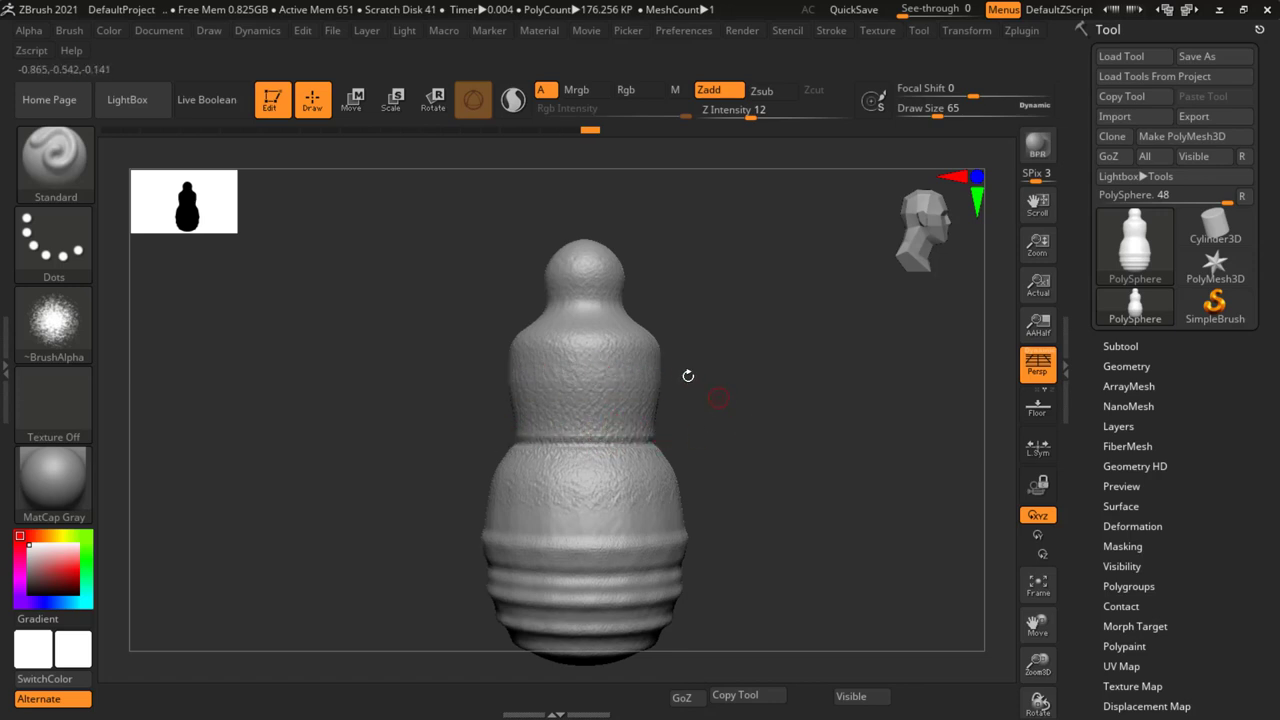
key("s")
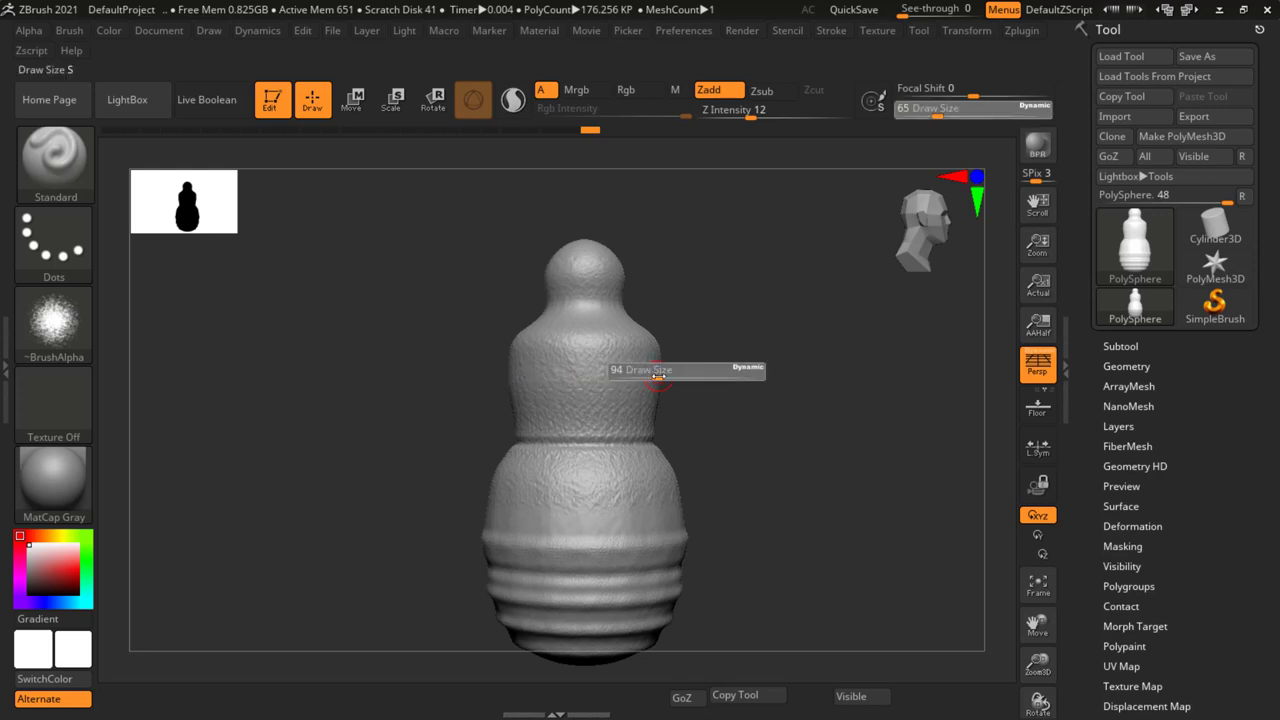
left_click(659, 373)
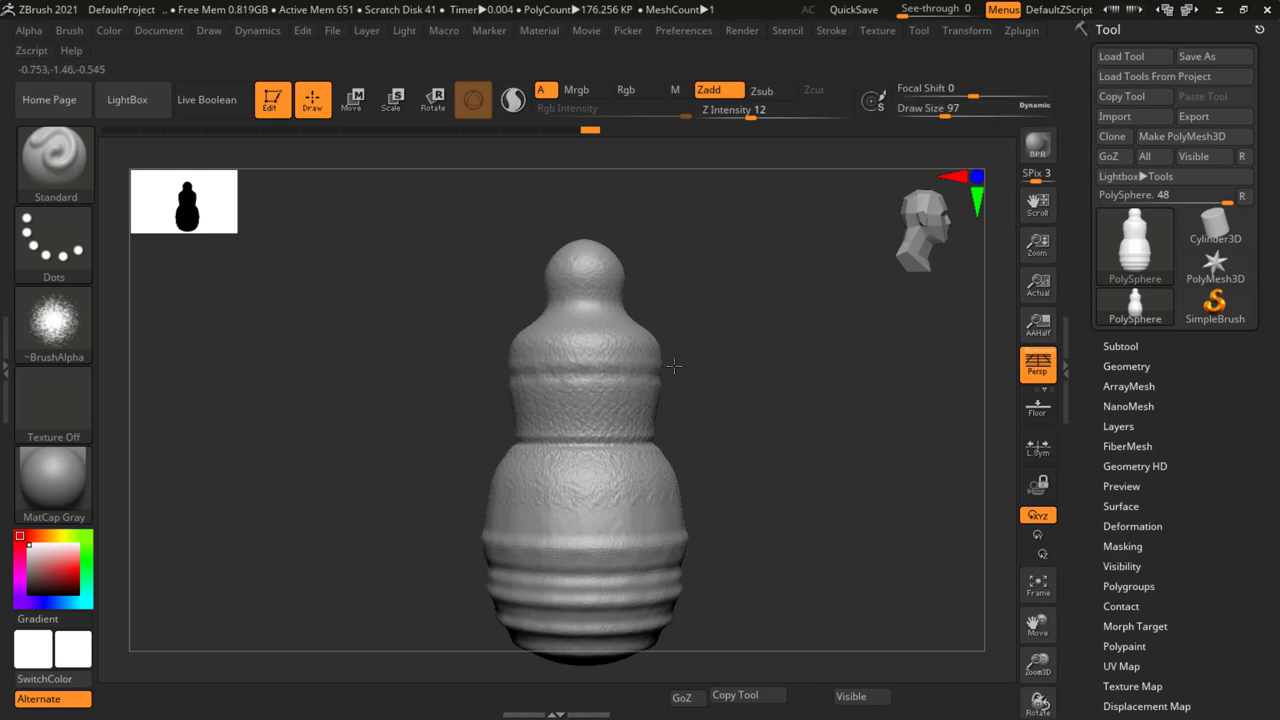
mouse_move(638, 362)
left_mouse_down()
mouse_move(613, 380)
mouse_move(634, 340)
left_mouse_up()
- Enlarge Draw Size to 167 and lay a wide ring band on the upper body
key("s")
type("158")
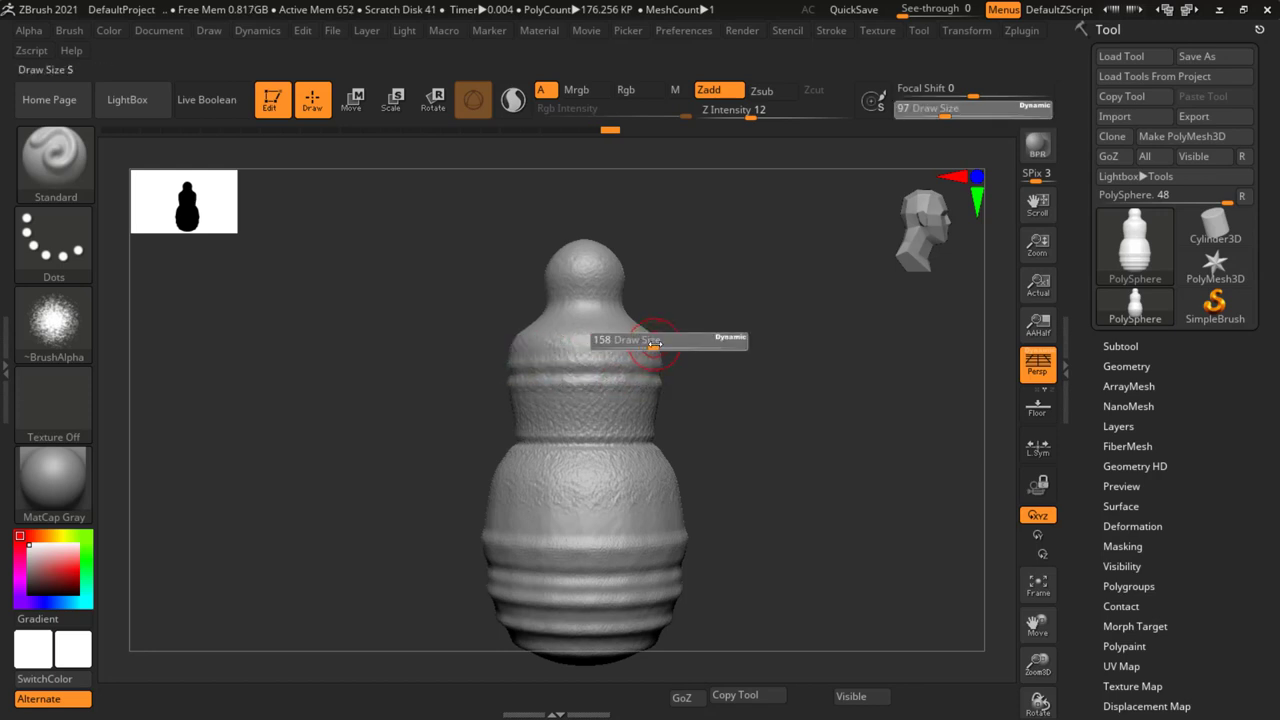
left_click(634, 340)
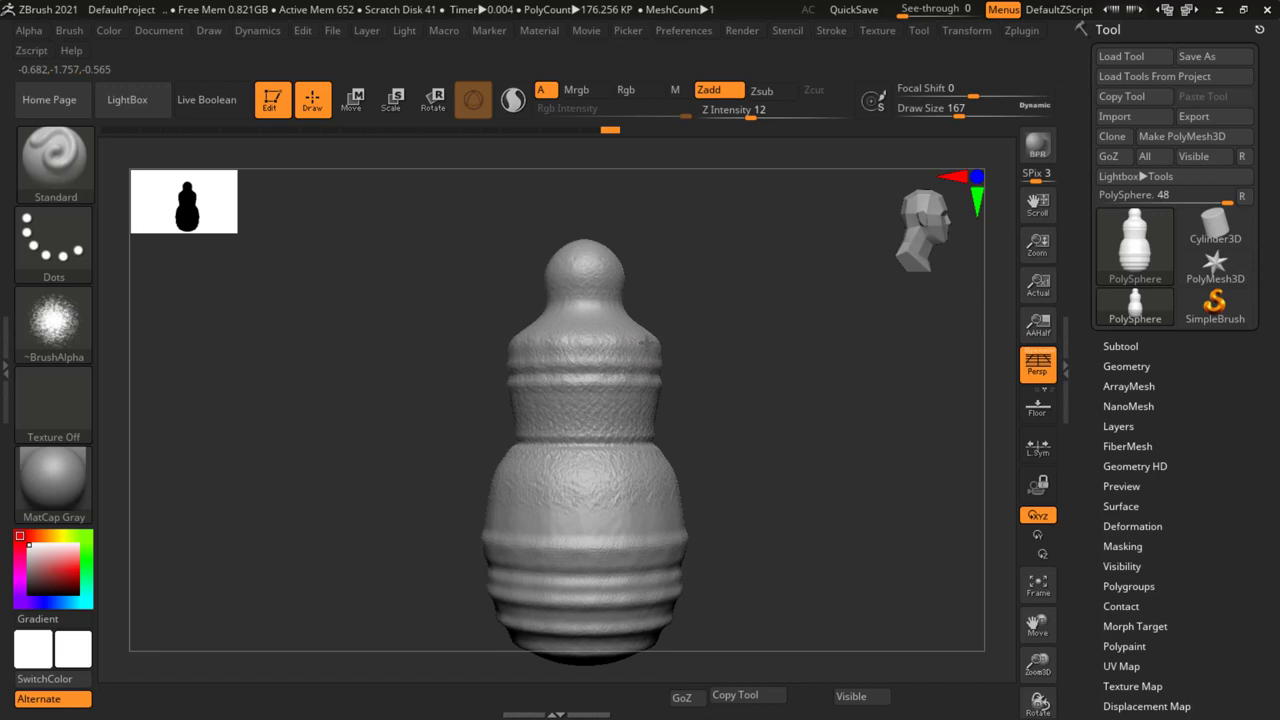
left_click(786, 454)
key("shift")
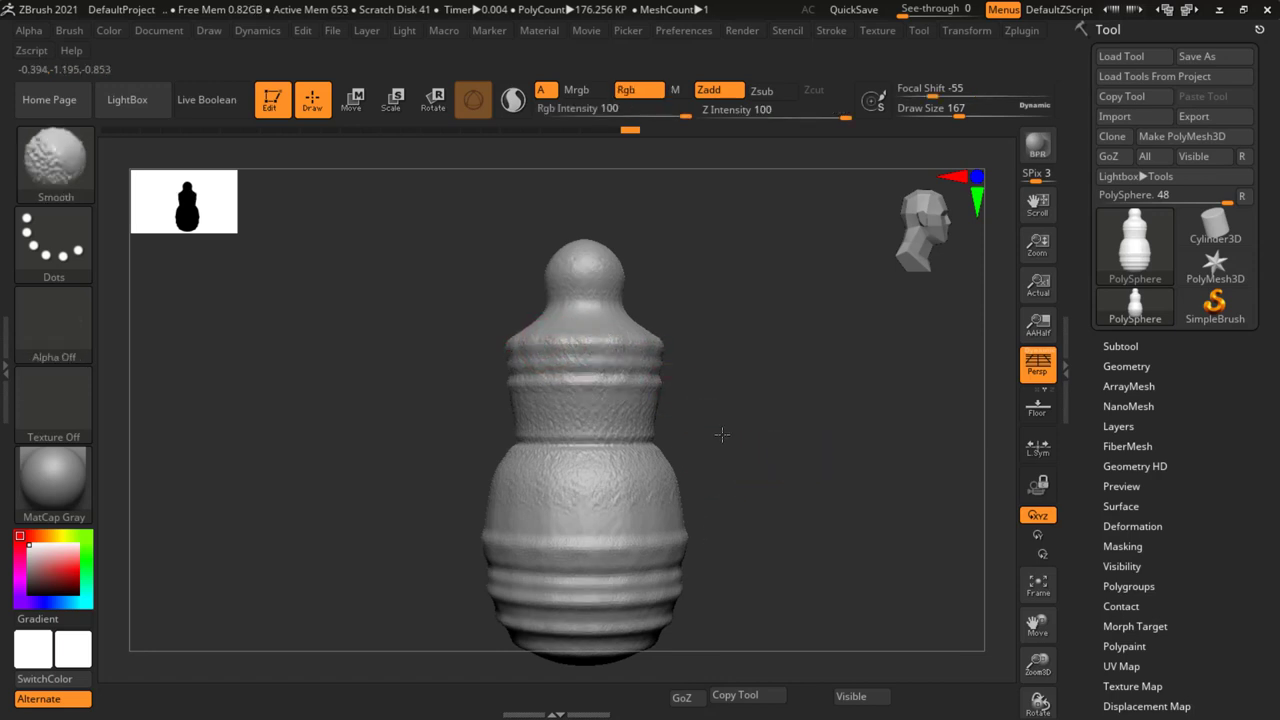
- Orbit the model upright to inspect the rings and confirm radial symmetry at RadialCount 16
mouse_move(810, 429)
left_mouse_down()
mouse_move(766, 449)
mouse_move(760, 500)
mouse_move(812, 509)
mouse_move(663, 337)
mouse_move(677, 366)
mouse_move(789, 440)
mouse_move(734, 375)
left_mouse_up()
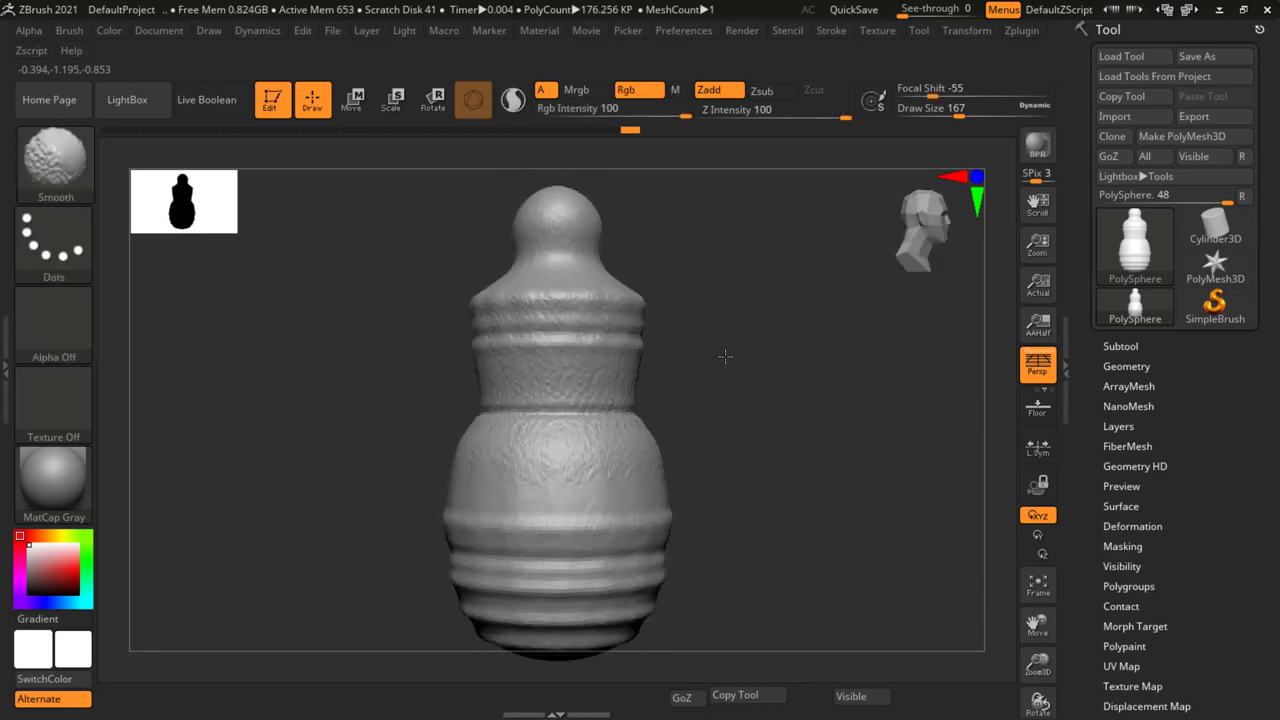
key("ctrl")
mouse_move(686, 271)
left_mouse_down()
mouse_move(651, 263)
mouse_move(668, 362)
mouse_move(742, 379)
left_mouse_up()
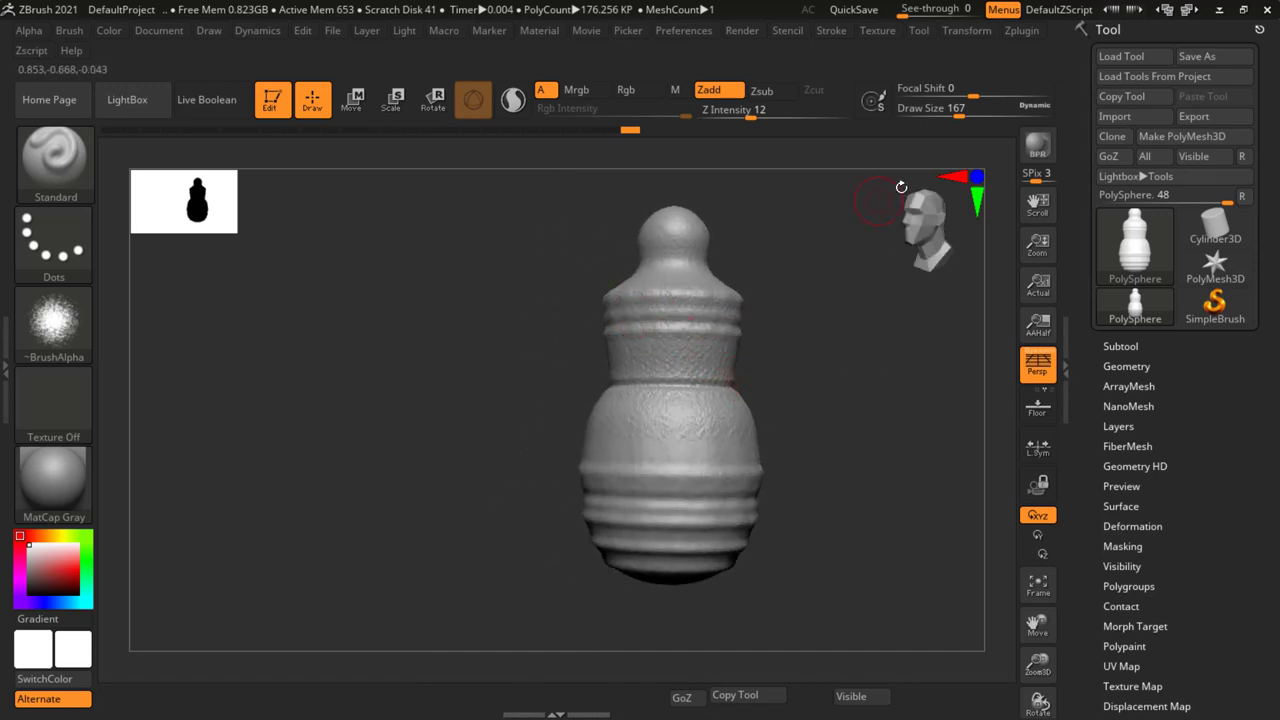
left_click(975, 32)
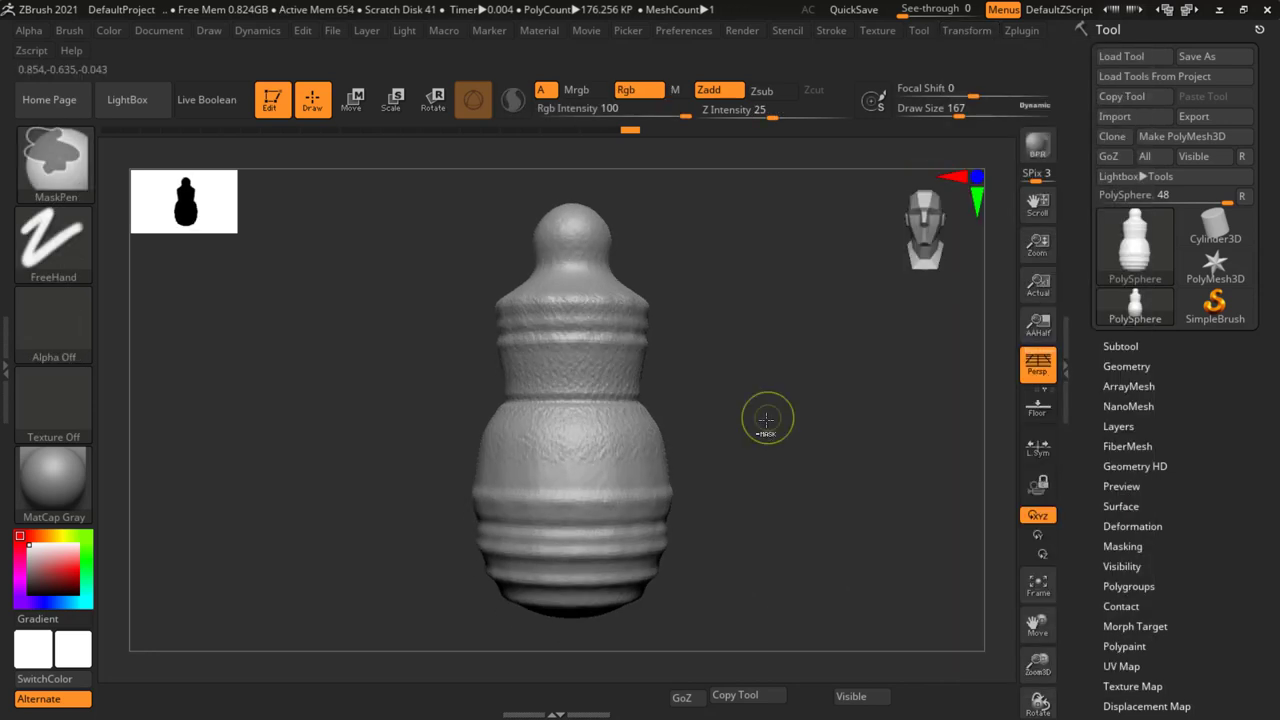
left_click_drag(766, 419, 766, 405)
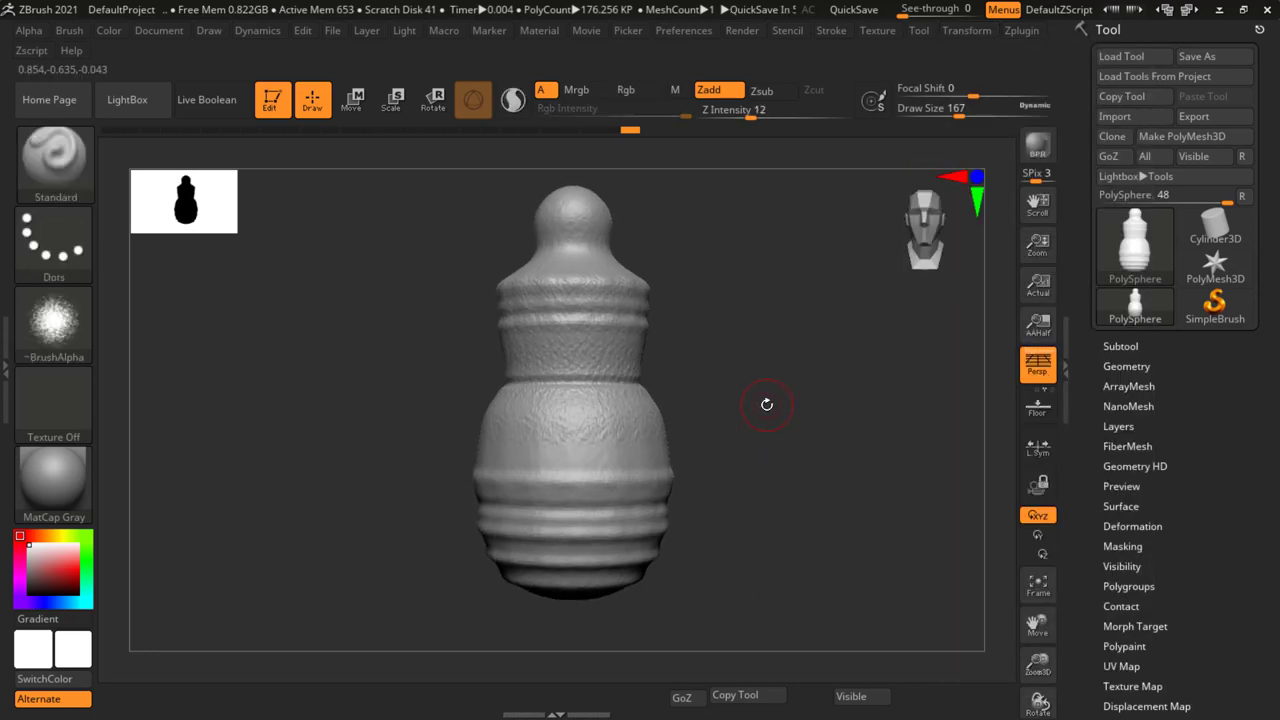
mouse_move(778, 365)
left_mouse_down()
mouse_move(772, 396)
mouse_move(643, 345)
left_mouse_up()
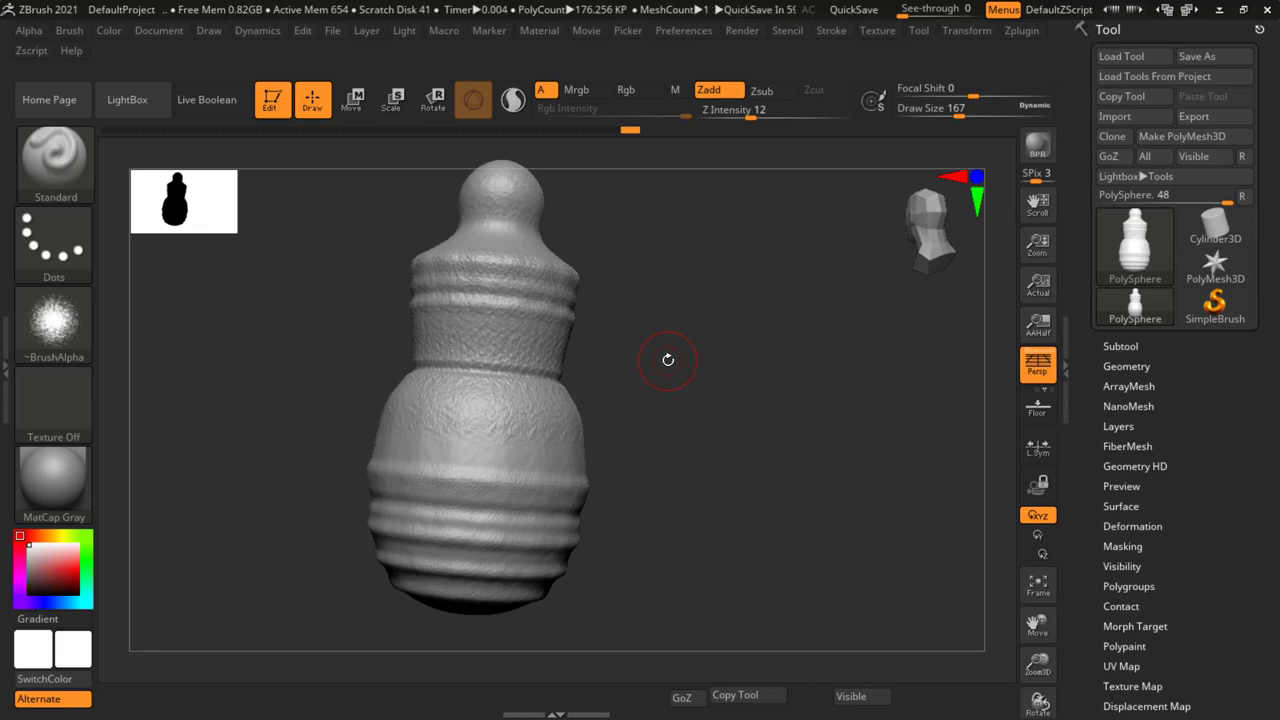
mouse_move(635, 338)
left_mouse_down()
mouse_move(686, 374)
mouse_move(649, 354)
mouse_move(695, 359)
left_mouse_up()
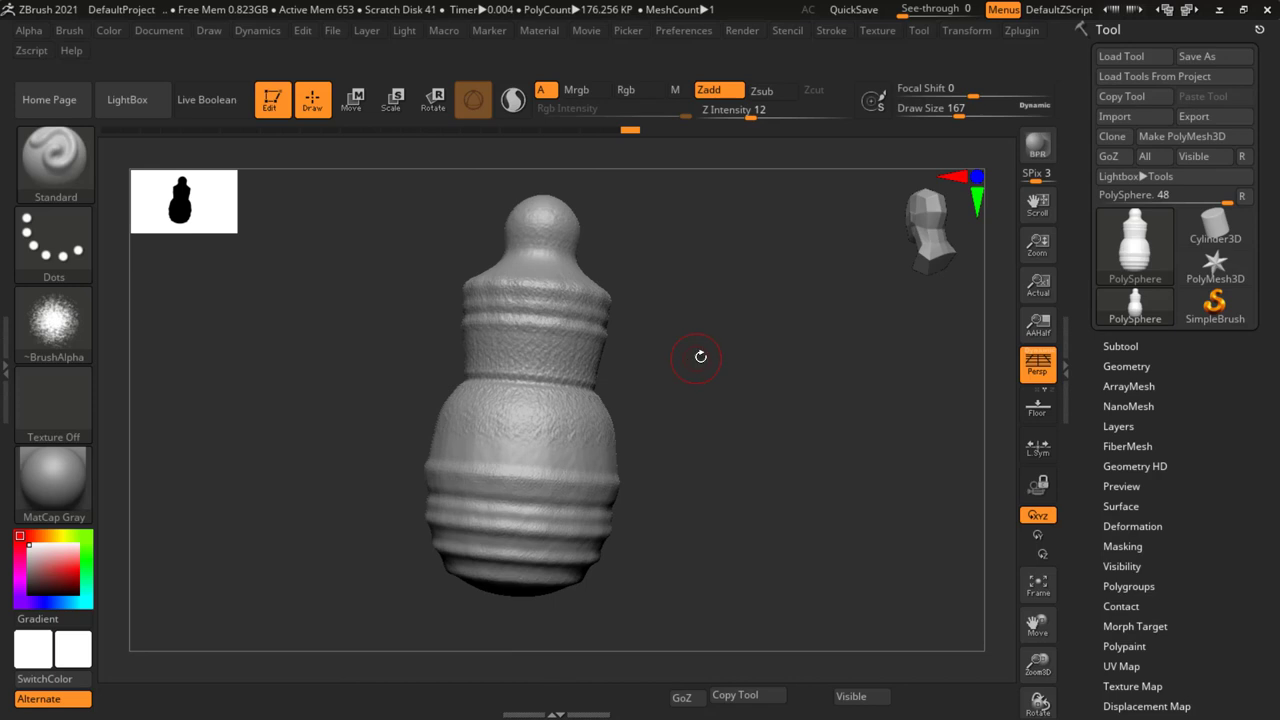